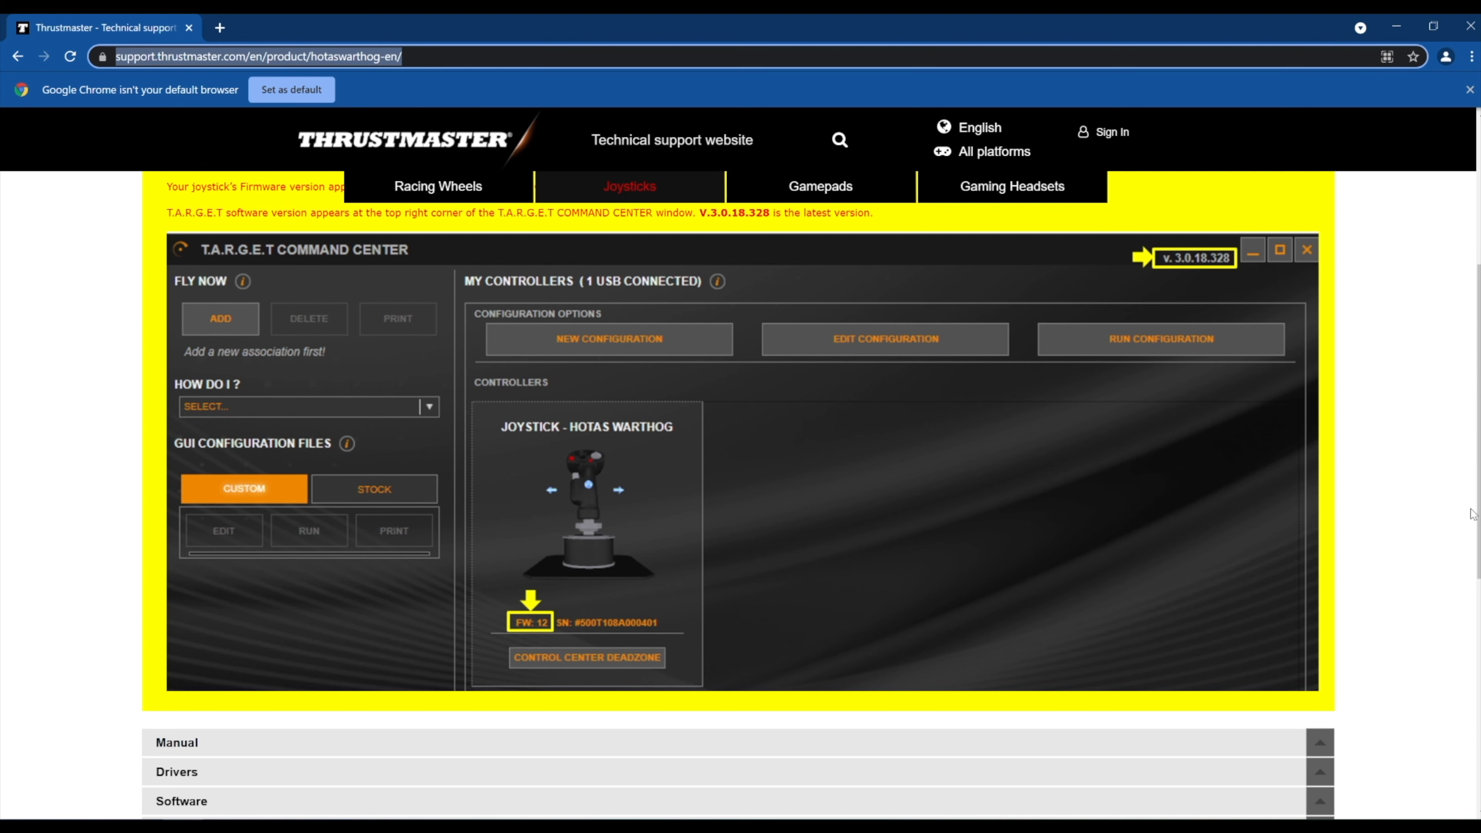
- Download T.A.R.G.E.T - Software v3.0.20.826 from the product page's Software section and run the installer
{"action": "scroll", "coordinate": [1371, 493], "scroll_direction": "down", "scroll_amount": 5}
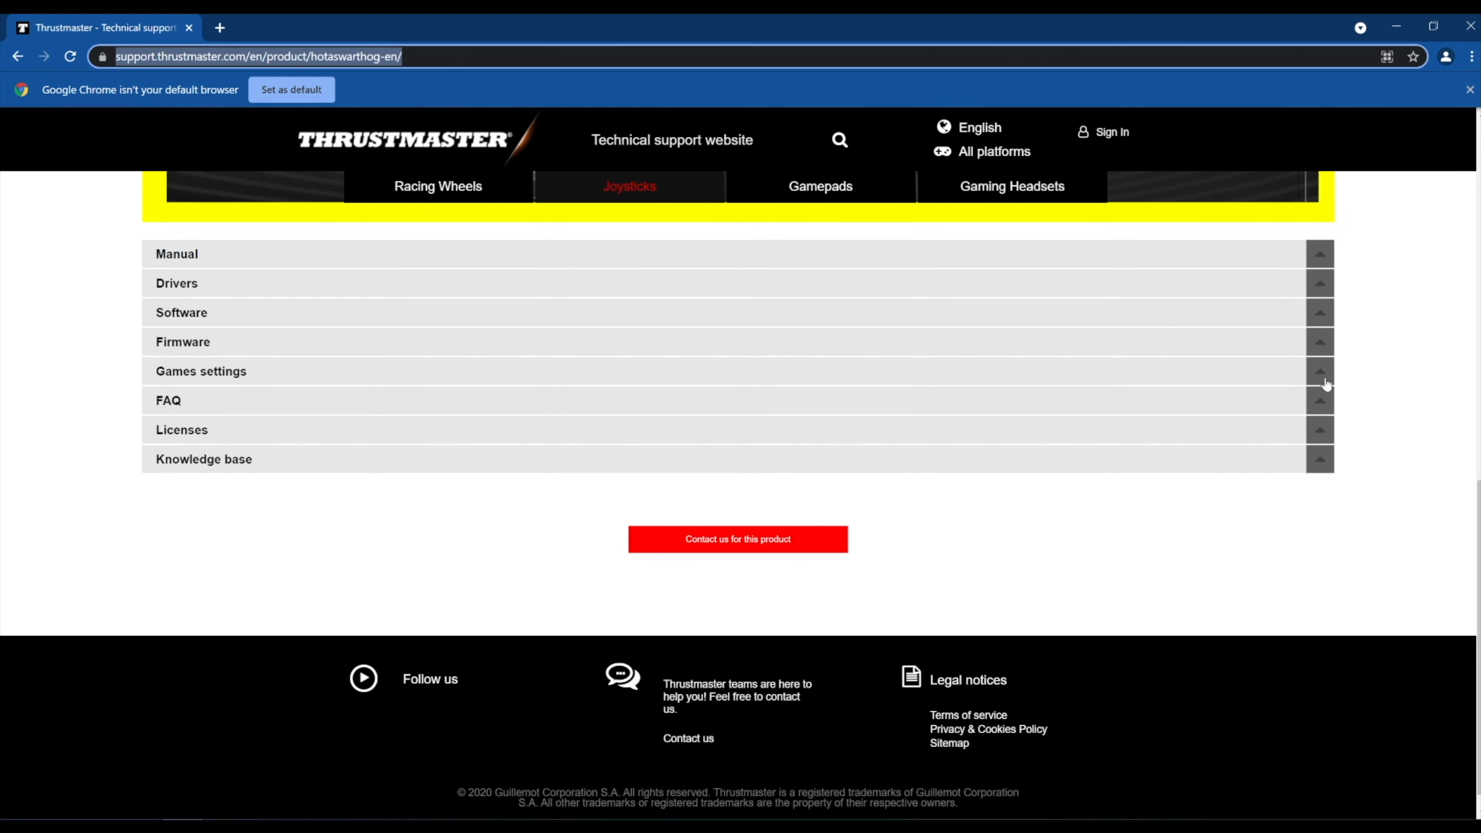
{"action": "left_click", "coordinate": [1319, 312]}
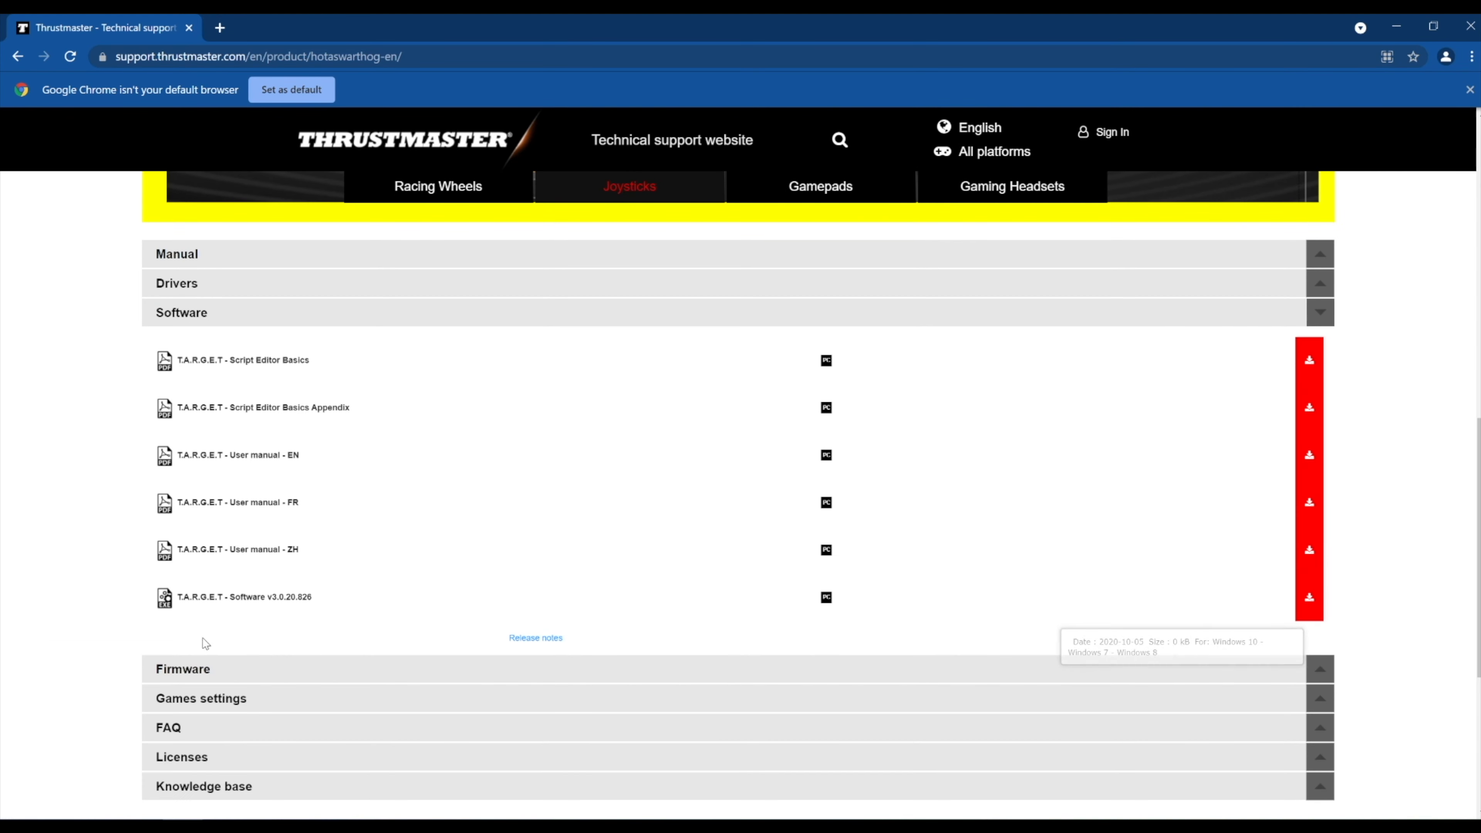
{"action": "left_click_drag", "start_coordinate": [322, 597], "coordinate": [269, 595]}
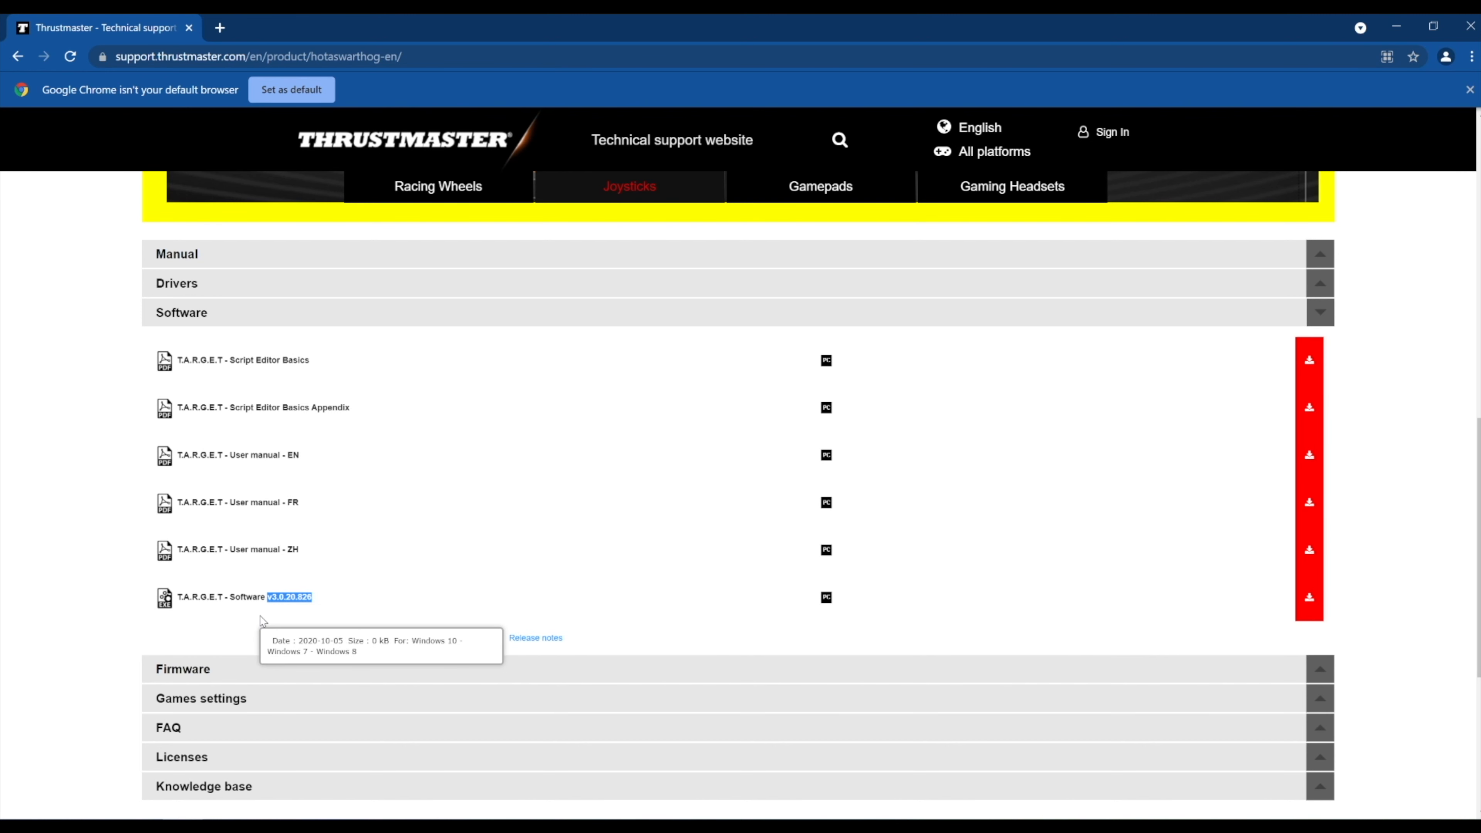
{"action": "left_click", "coordinate": [1307, 607]}
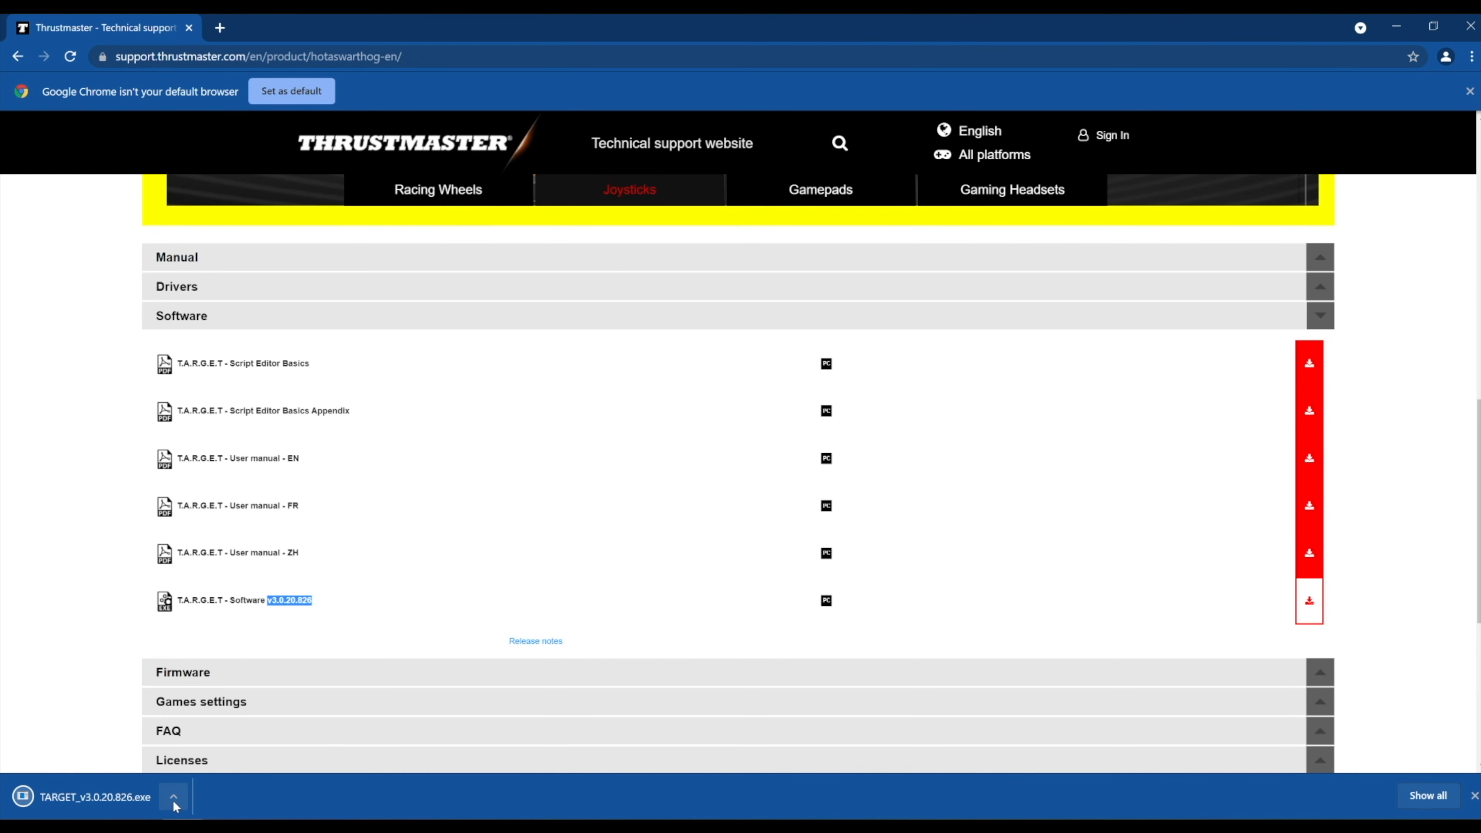
{"action": "left_click", "coordinate": [173, 801]}
{"action": "left_click", "coordinate": [221, 742]}
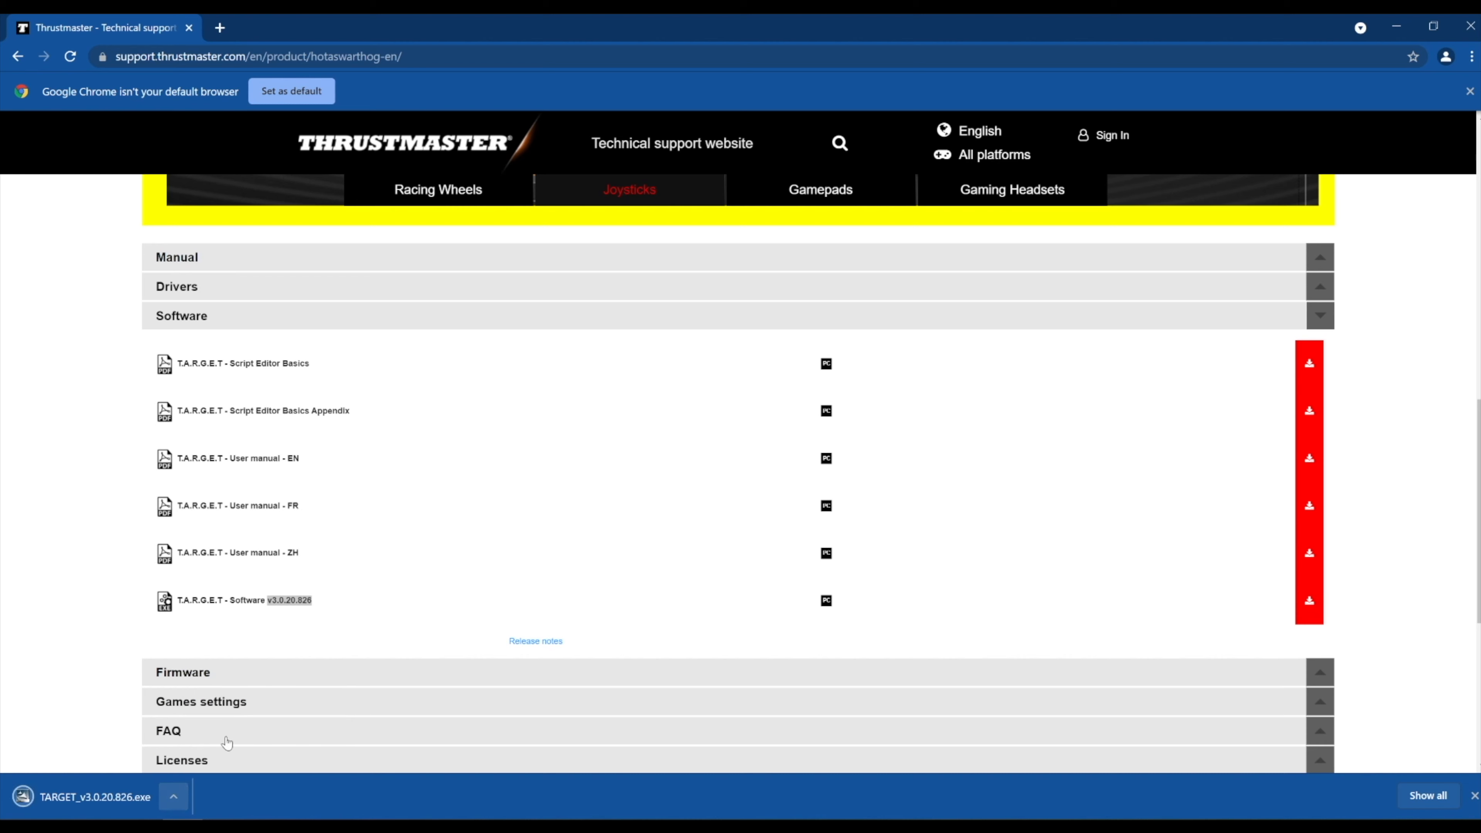
{"action": "double_click", "coordinate": [527, 294]}
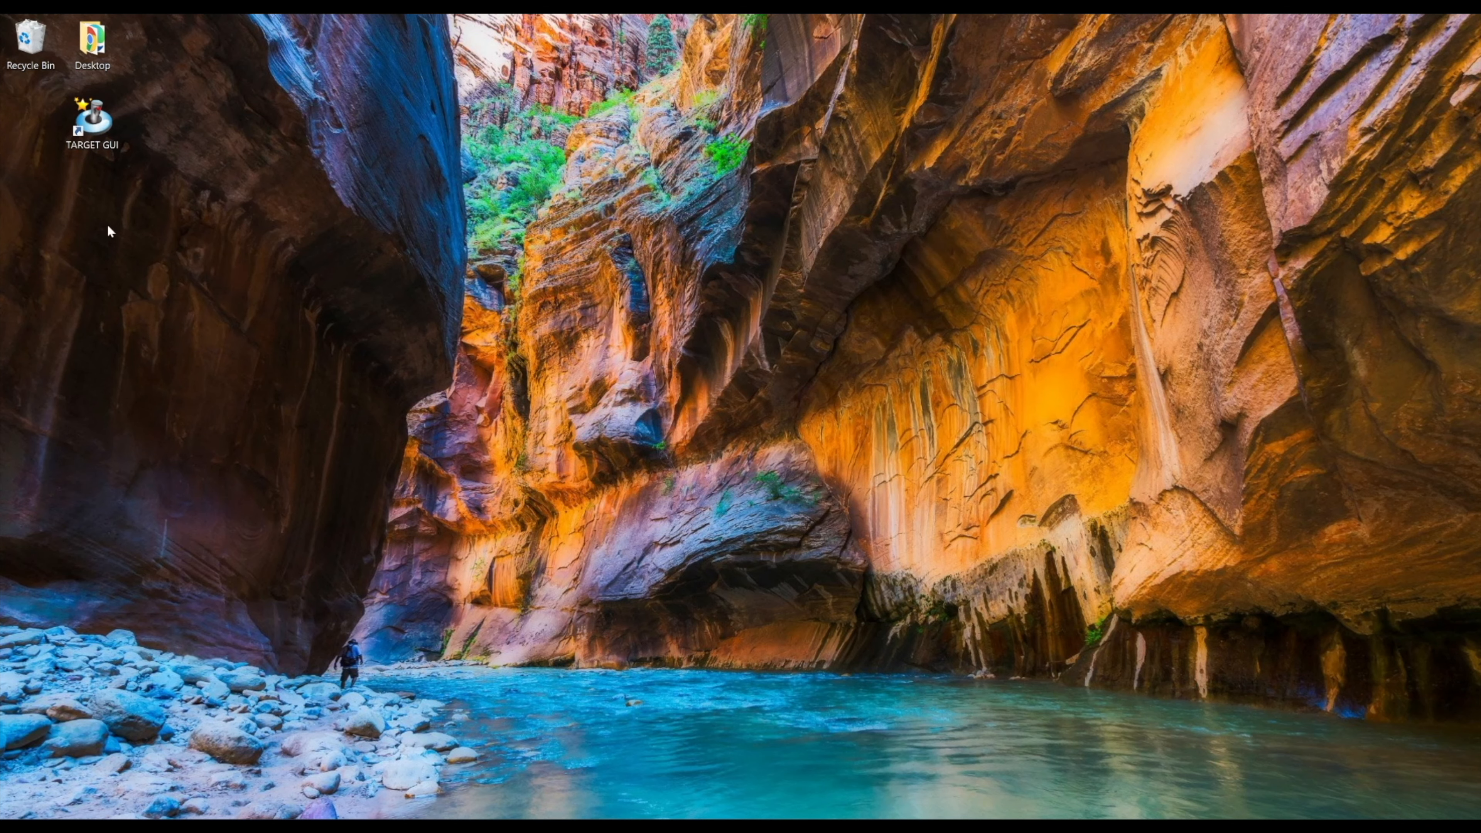
- Launch TARGET GUI and create a new configuration named Mine, choosing its type and keeping the default location
{"action": "left_click", "coordinate": [92, 123]}
{"action": "double_click", "coordinate": [92, 122]}
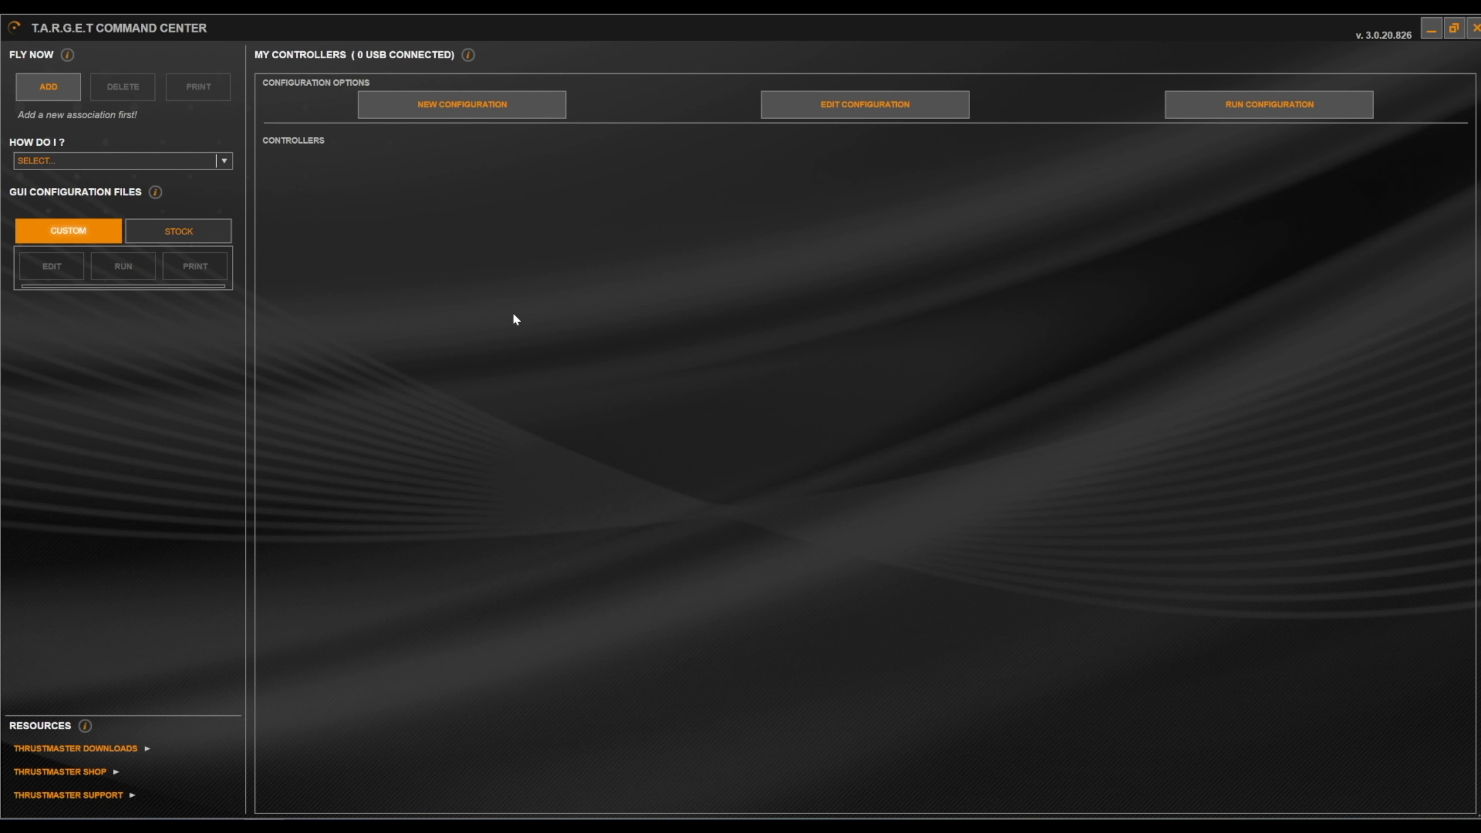
{"action": "left_click", "coordinate": [470, 110]}
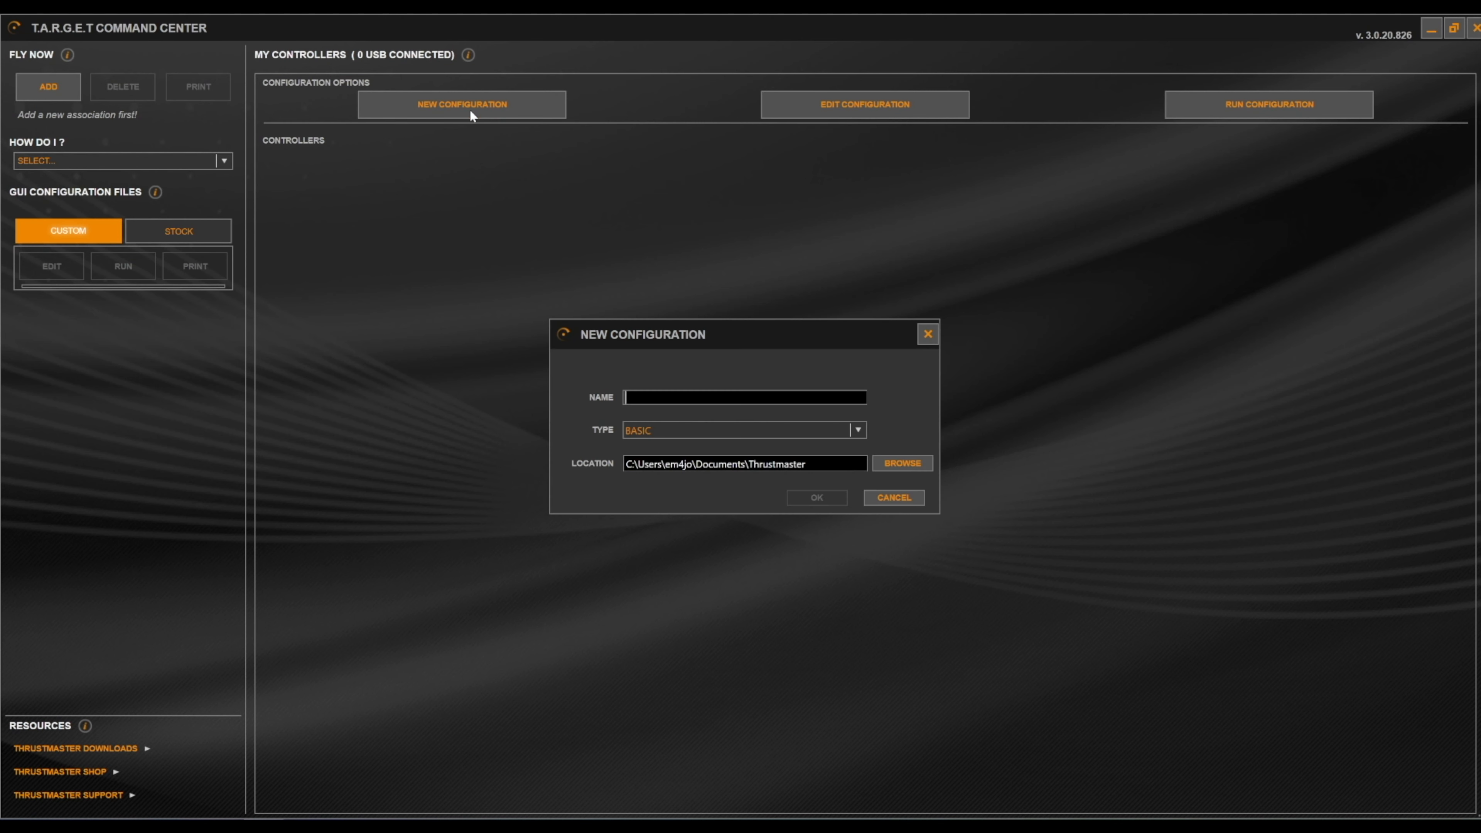
{"action": "type", "text": "Mine"}
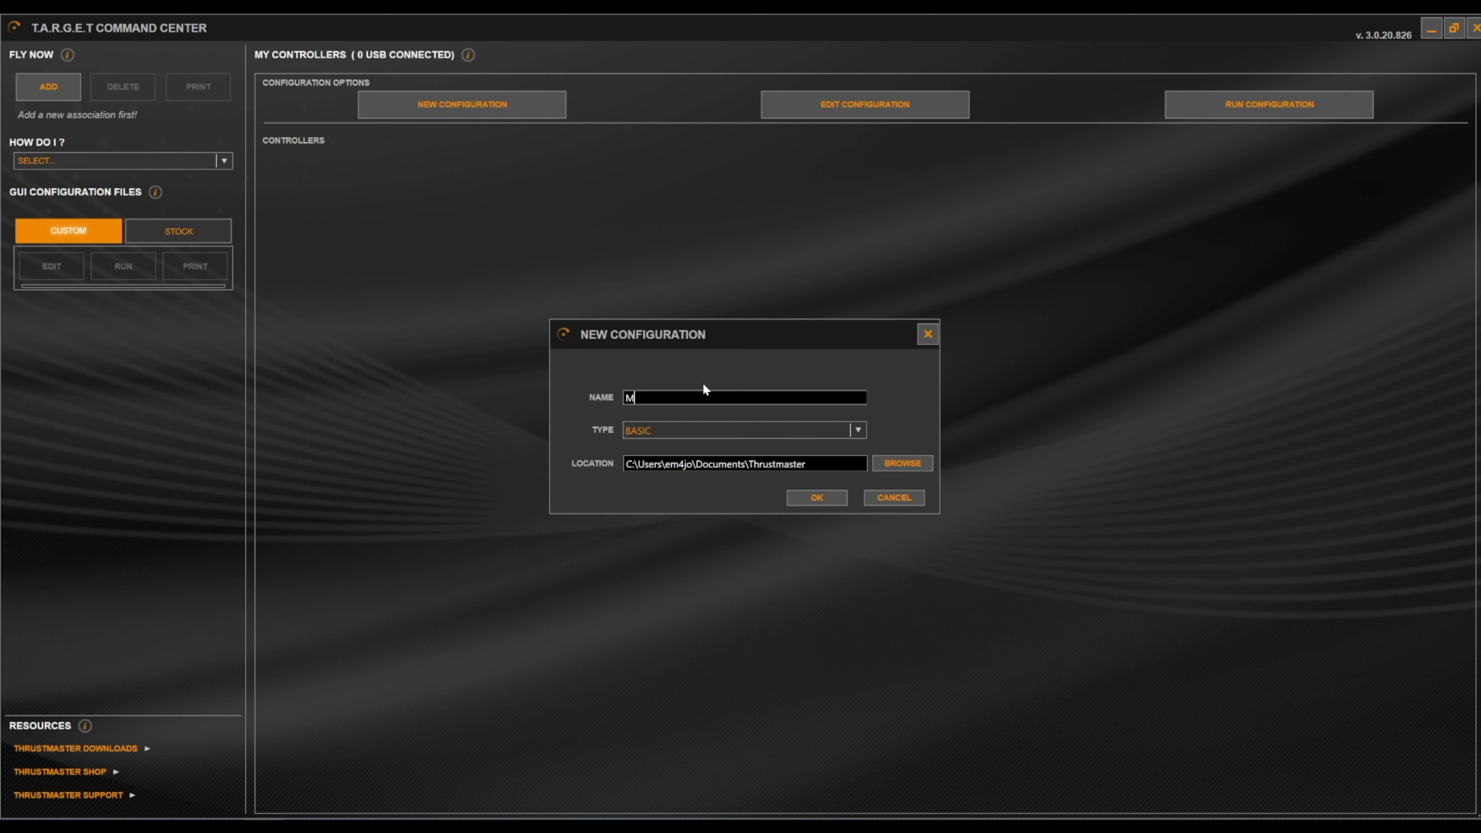
{"action": "left_click", "coordinate": [858, 431]}
{"action": "left_click", "coordinate": [731, 470]}
{"action": "left_click", "coordinate": [816, 497]}
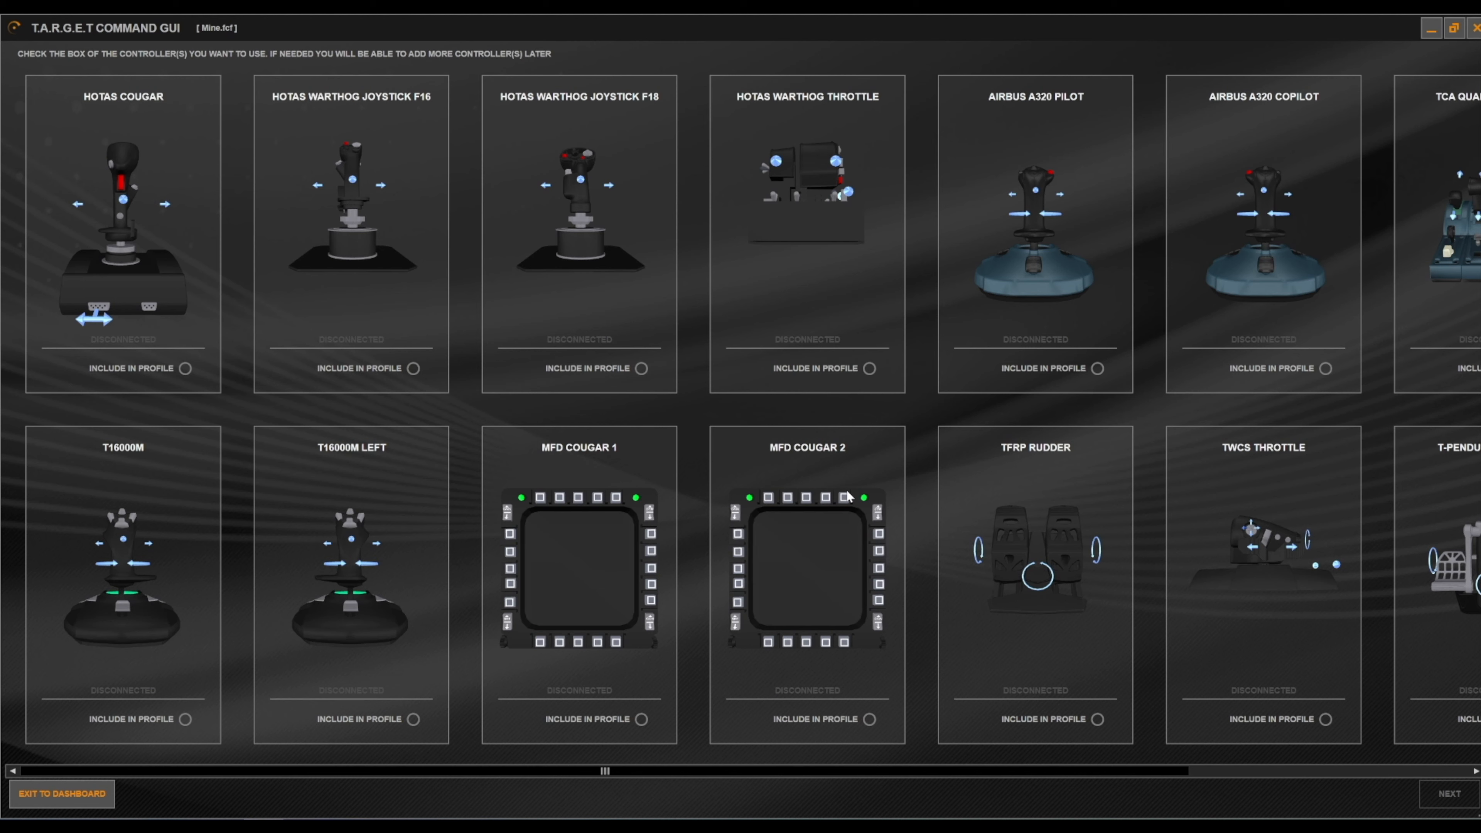
- Include the Hotas Warthog Joystick F16 and Hotas Warthog Throttle in the profile and continue past the axes mapping with its defaults
{"action": "left_click", "coordinate": [413, 369]}
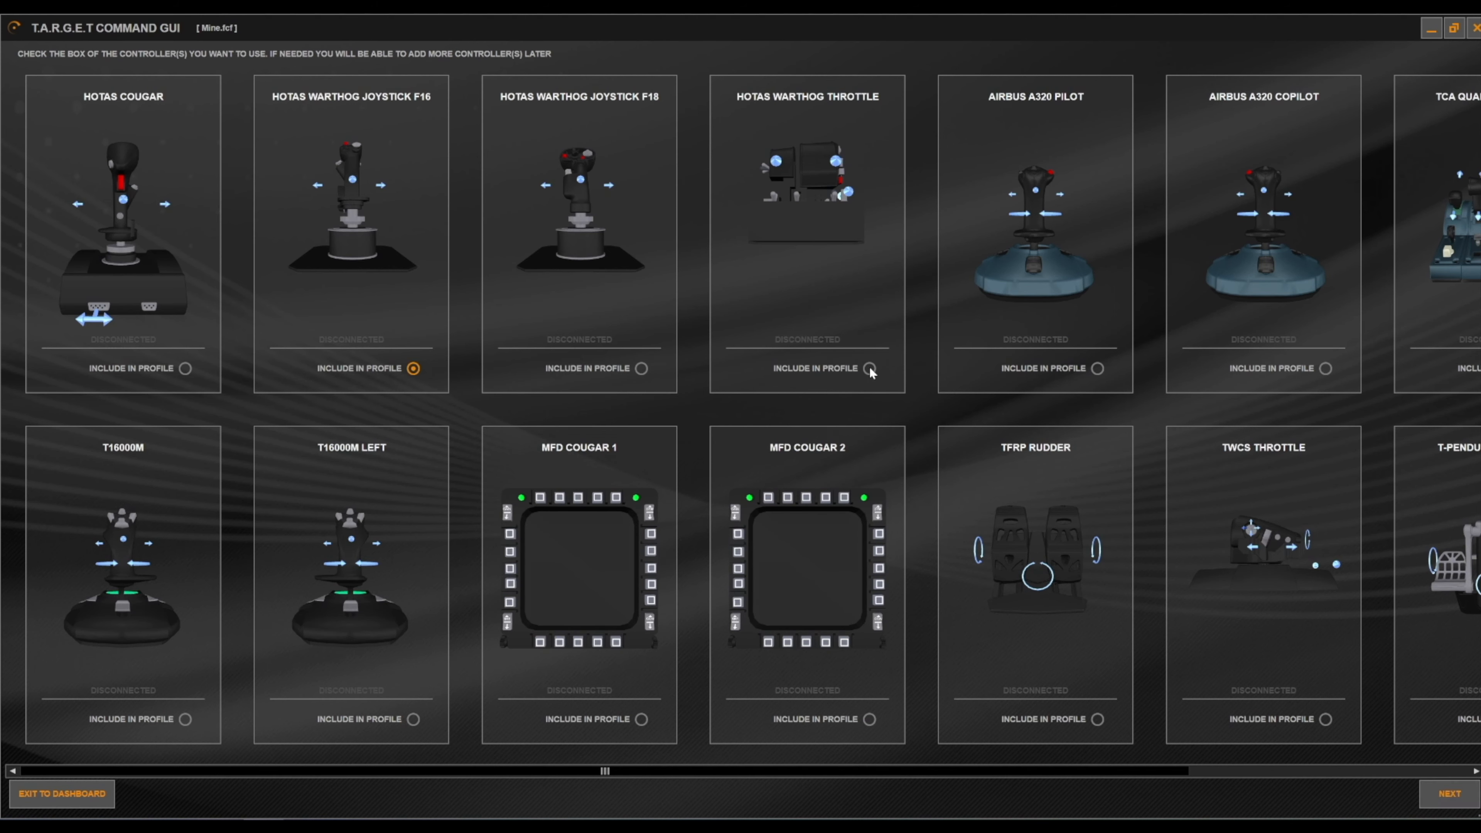
{"action": "left_click", "coordinate": [1438, 792]}
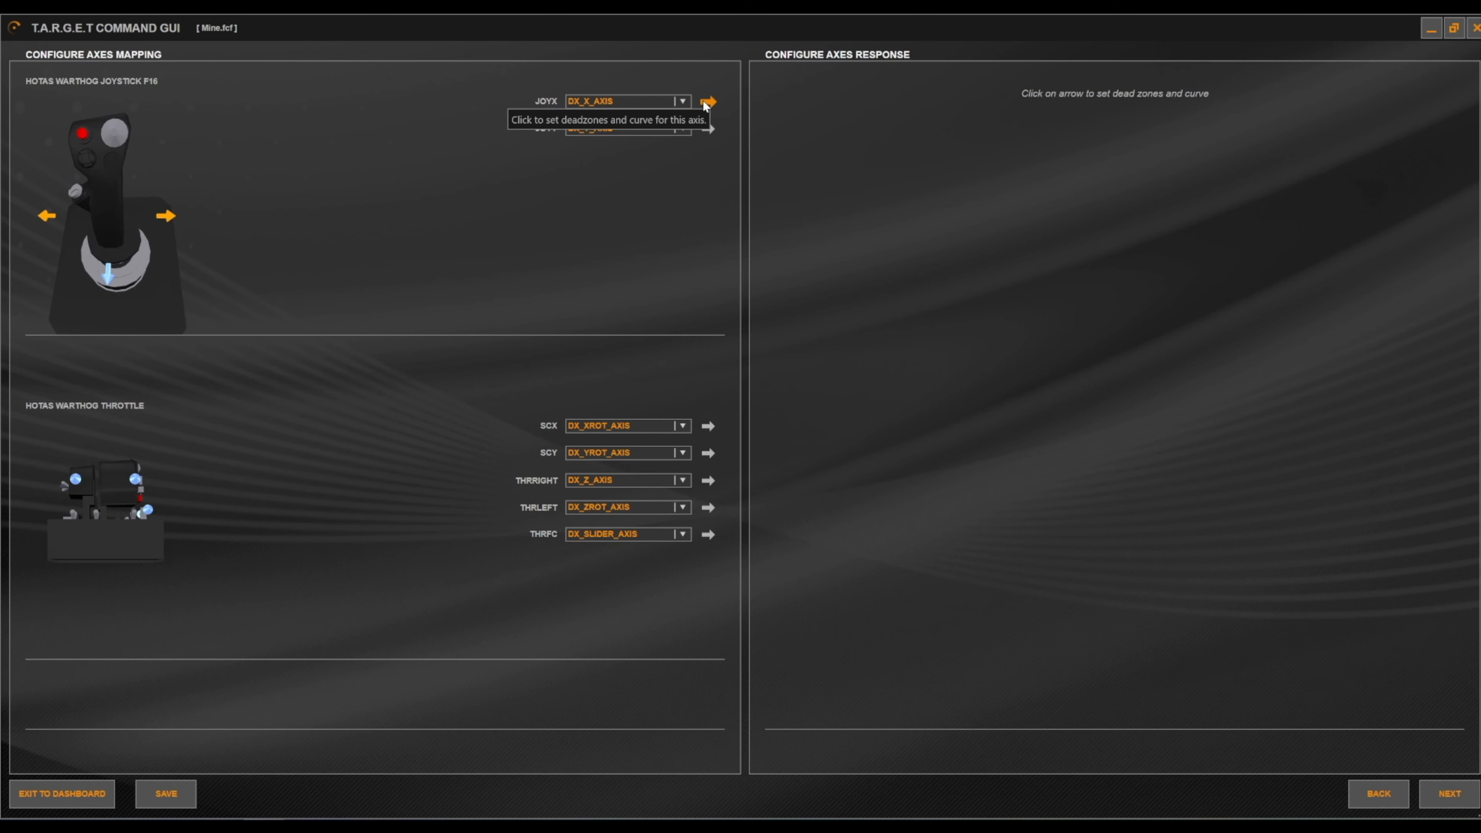
{"action": "left_click", "coordinate": [681, 103]}
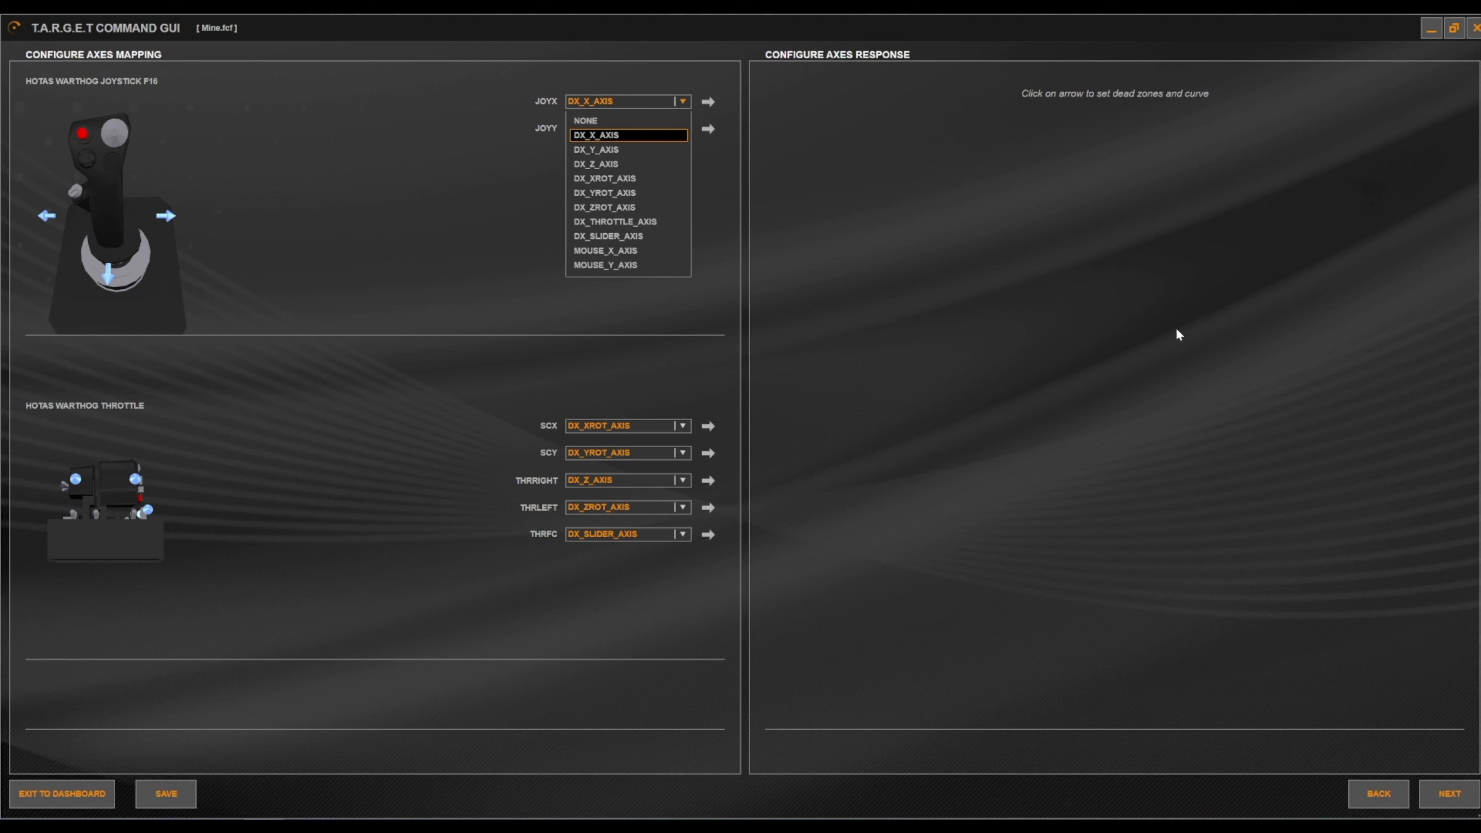
{"action": "left_click", "coordinate": [1451, 795]}
{"action": "left_click", "coordinate": [1451, 795]}
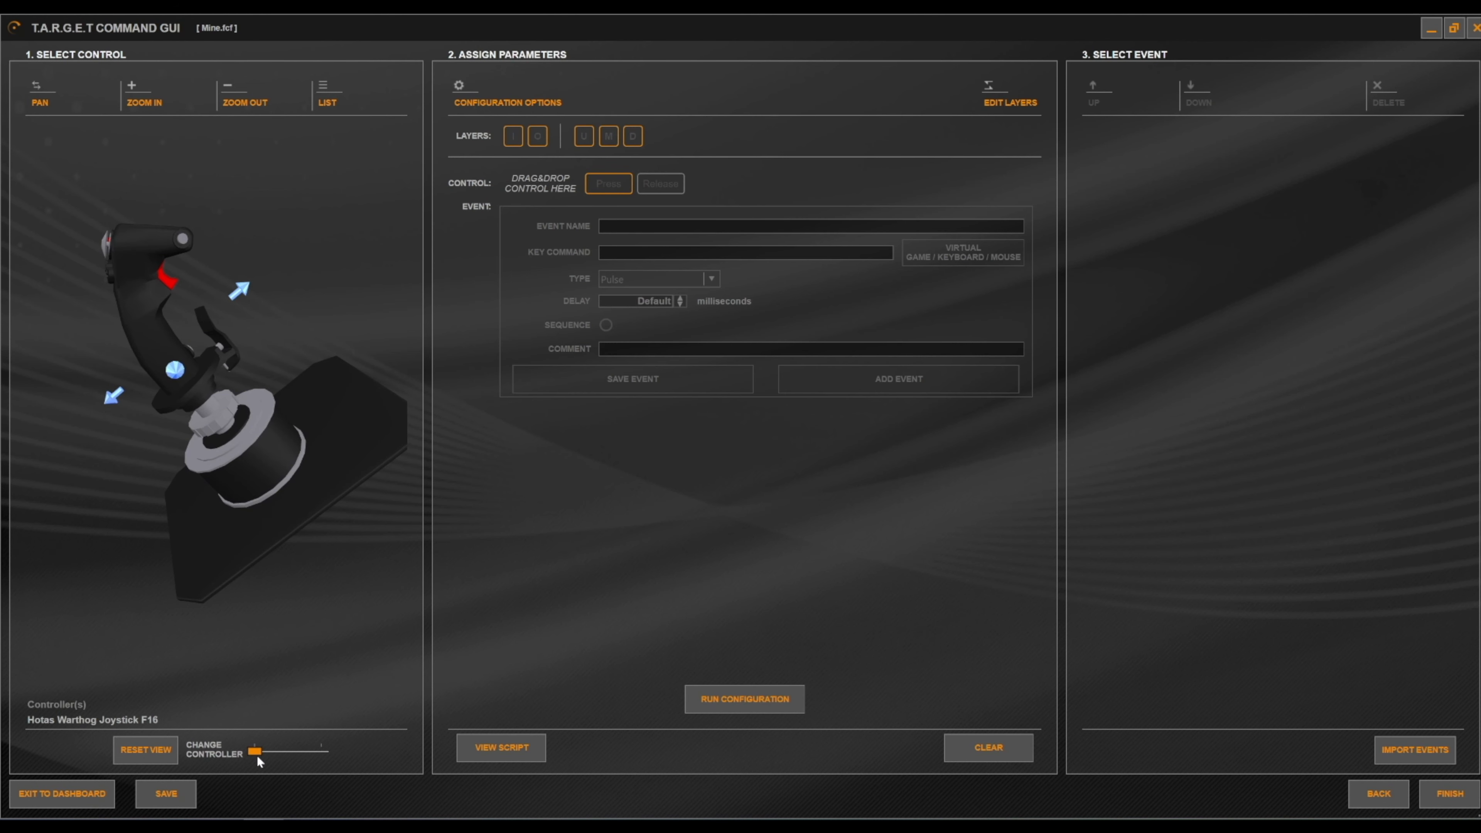
- Add a Press event named Test with key command 1 to the throttle's CHF control
{"action": "left_click_drag", "start_coordinate": [260, 752], "coordinate": [301, 753]}
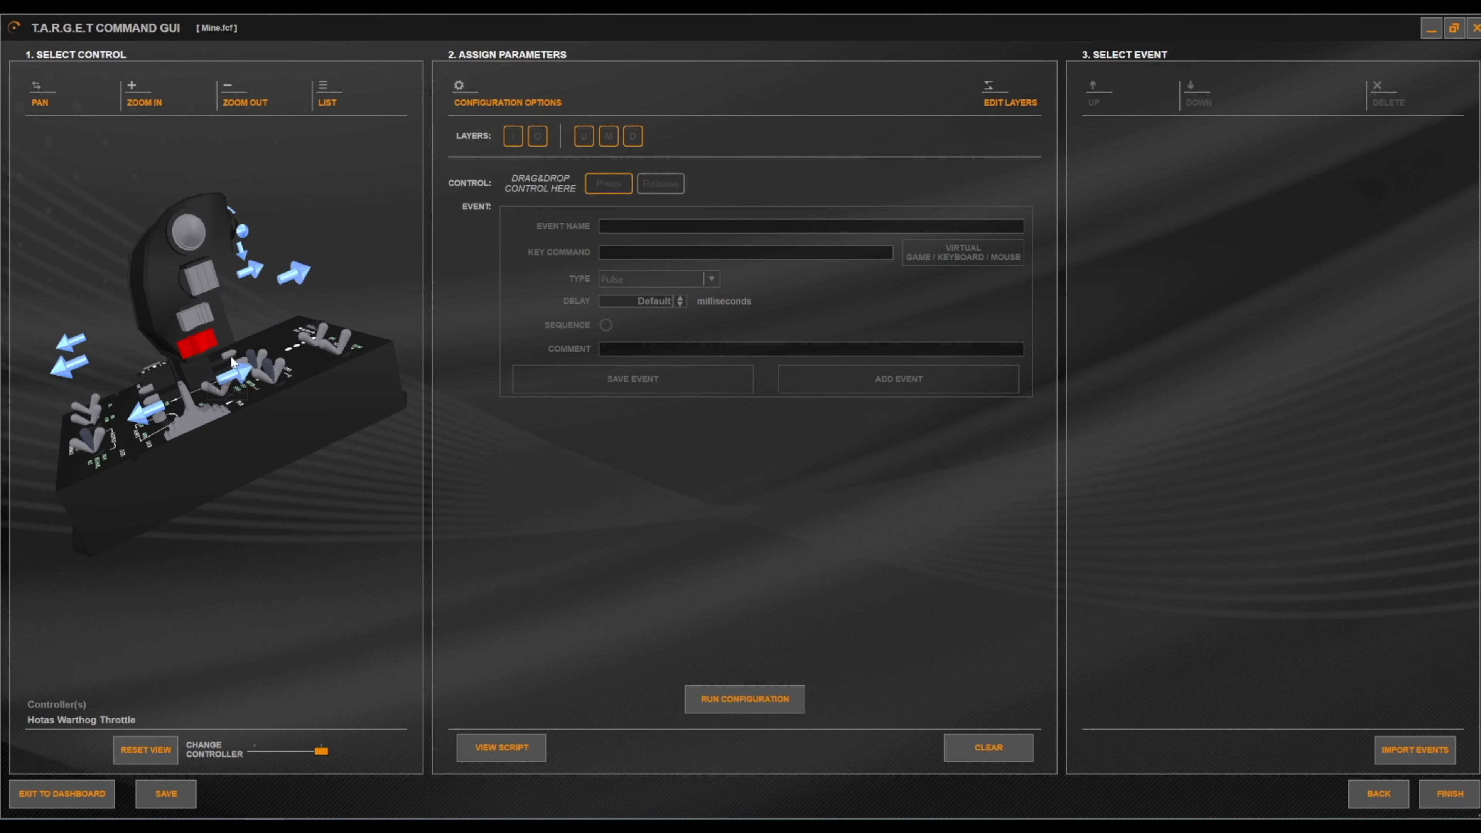
{"action": "left_click", "coordinate": [215, 345]}
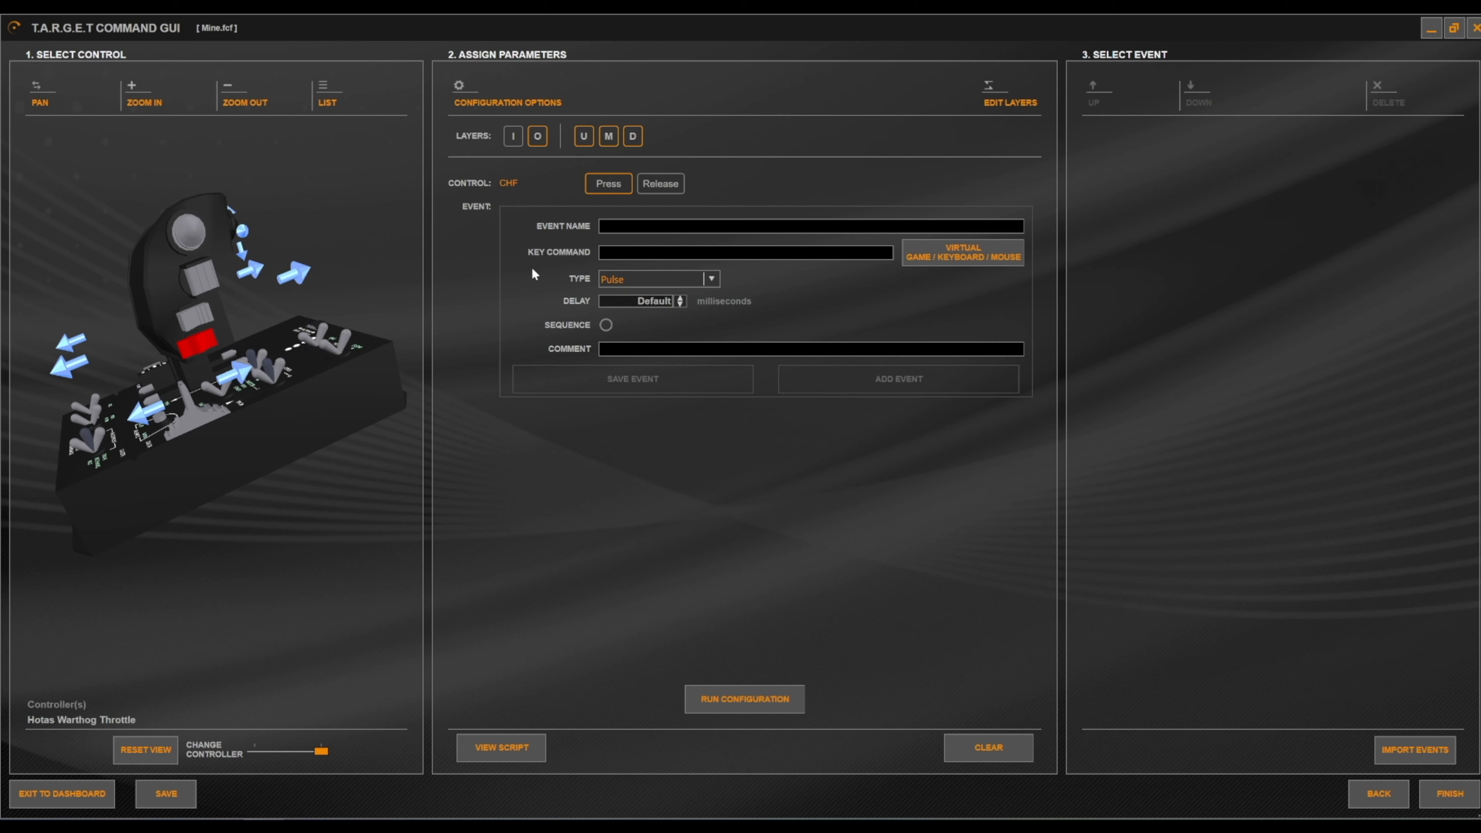
{"action": "left_click", "coordinate": [695, 225]}
{"action": "type", "text": "Test"}
{"action": "key", "text": "Tab"}
{"action": "type", "text": "1"}
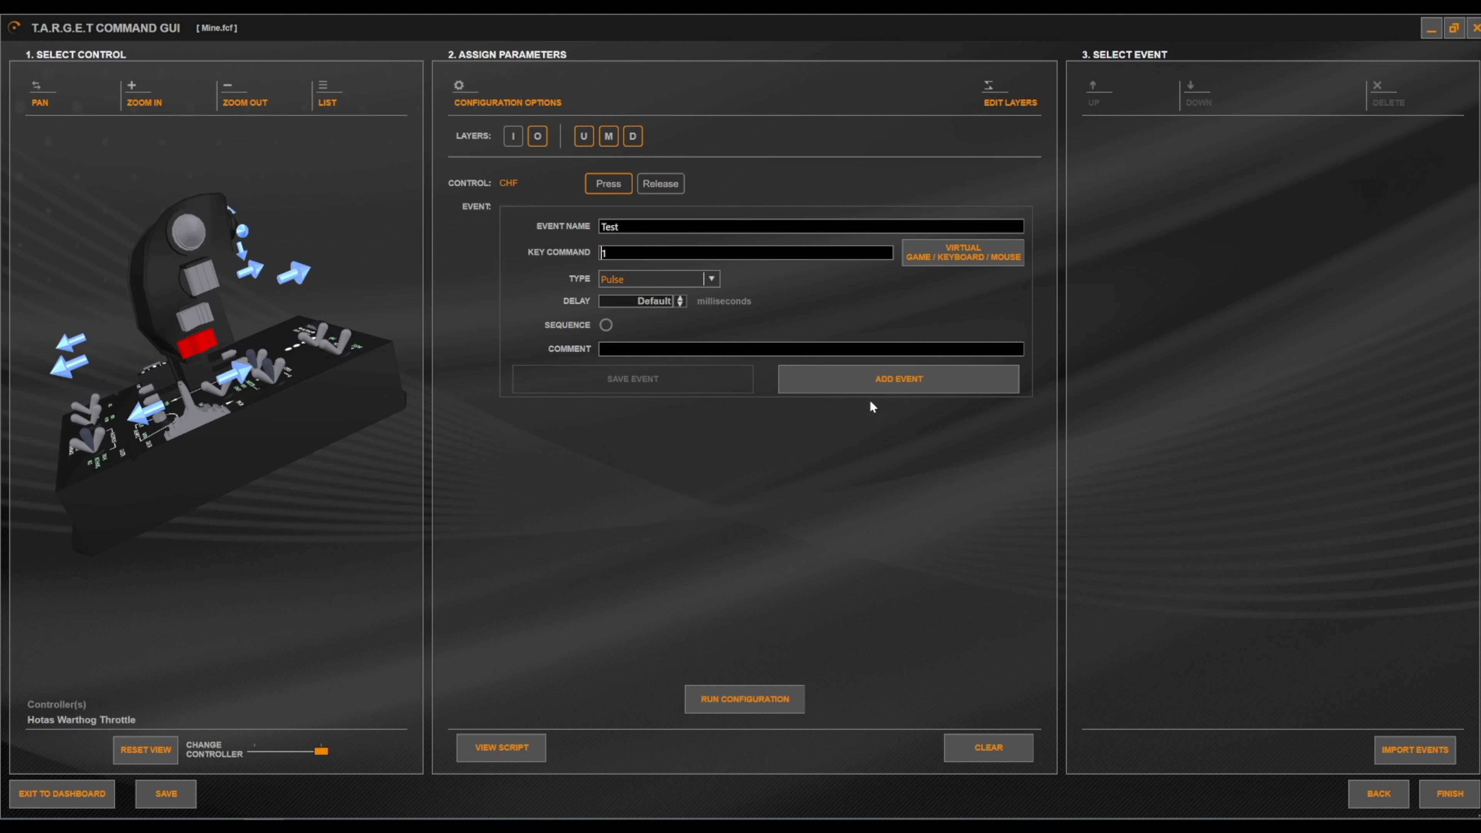
{"action": "left_click", "coordinate": [863, 385]}
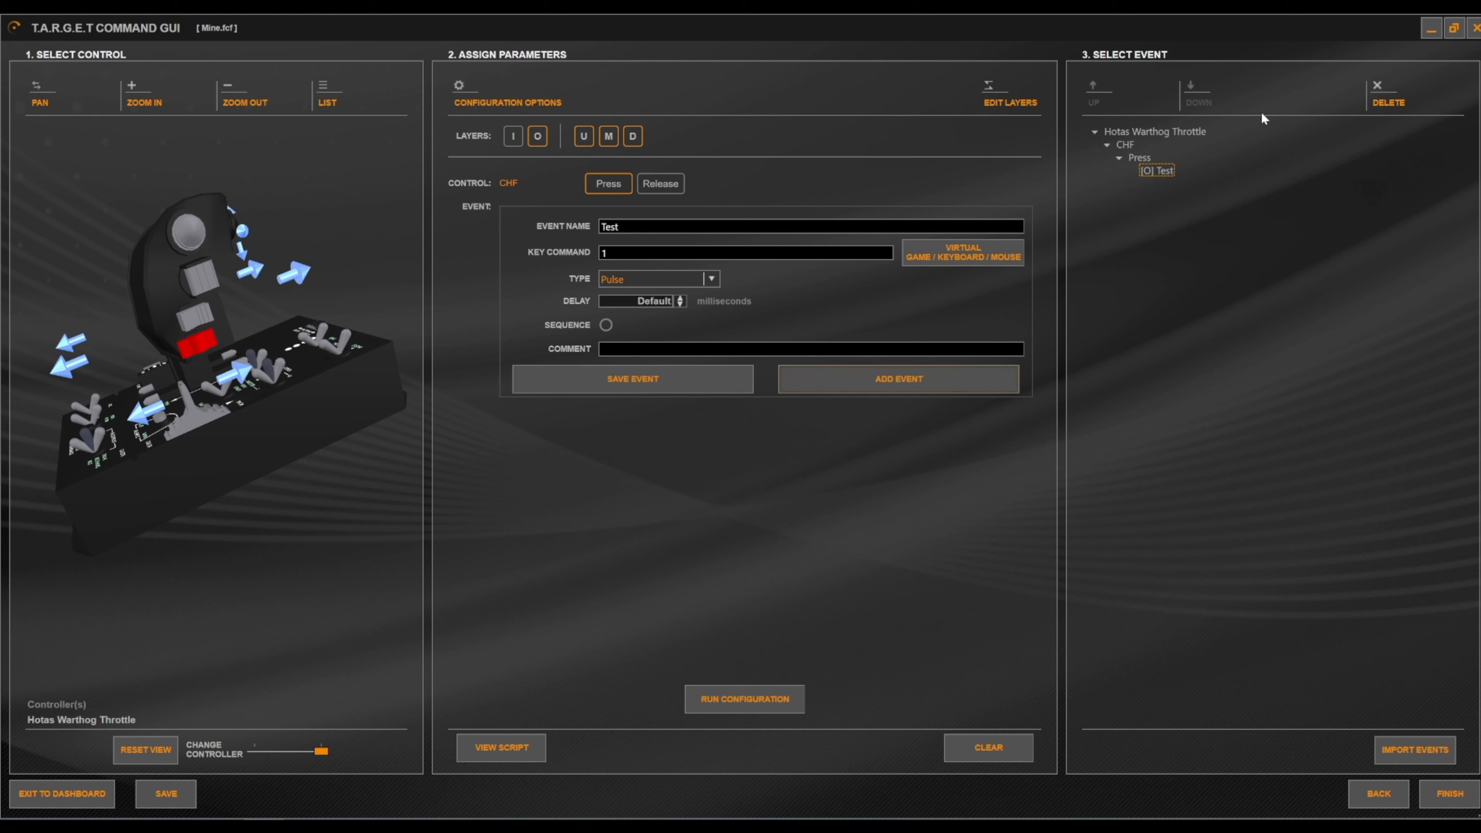
- Review the Test event's type options, keep Pulse and save the event
{"action": "left_click", "coordinate": [1130, 144]}
{"action": "left_click", "coordinate": [1166, 171]}
{"action": "left_click", "coordinate": [711, 279]}
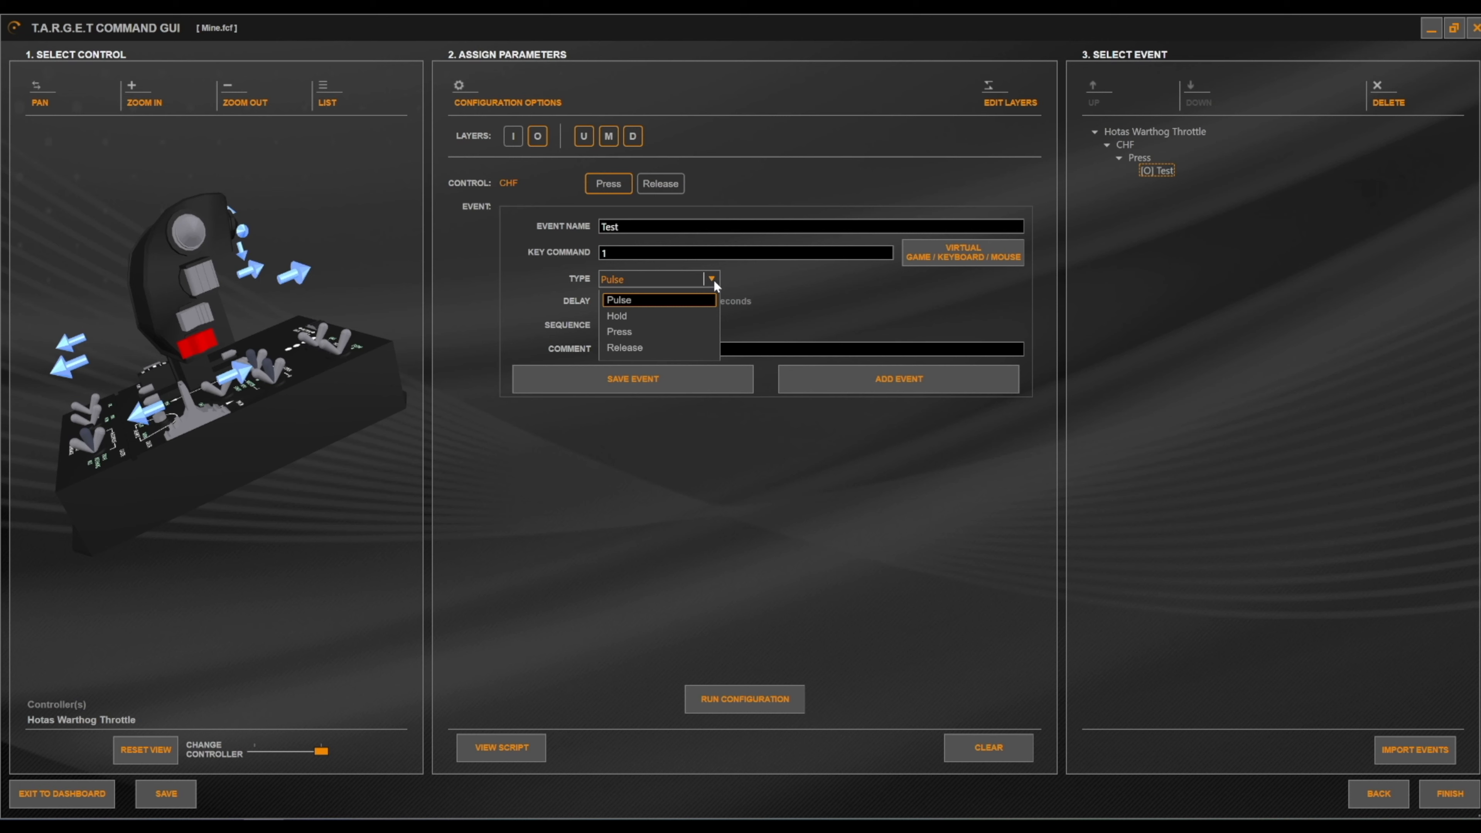
{"action": "left_click", "coordinate": [671, 297]}
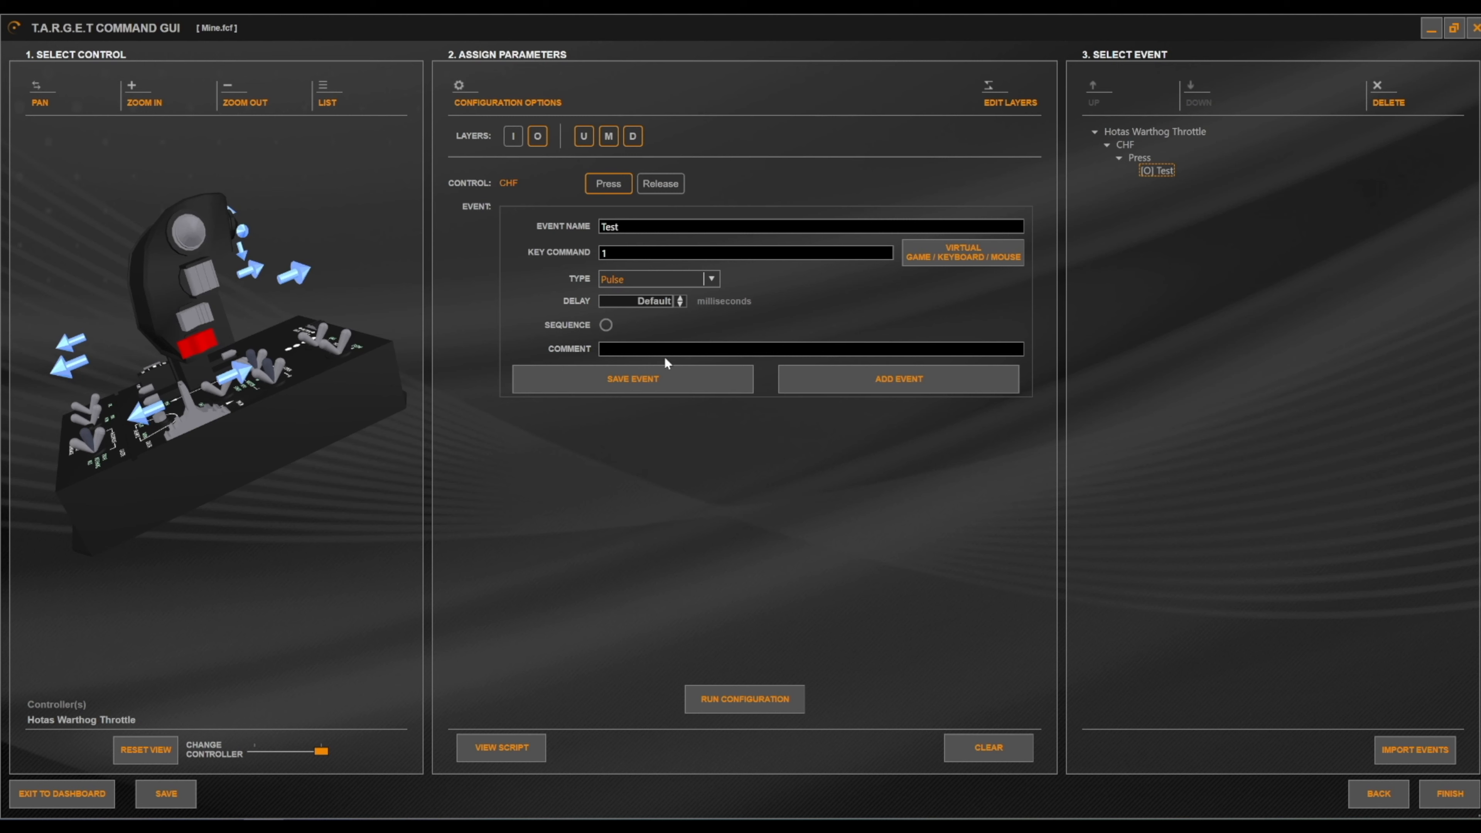
{"action": "left_click", "coordinate": [673, 386]}
- Try mouse and POV commands in the virtual keyboard, then set the Test event's key command to 1 and save it
{"action": "left_click", "coordinate": [972, 259]}
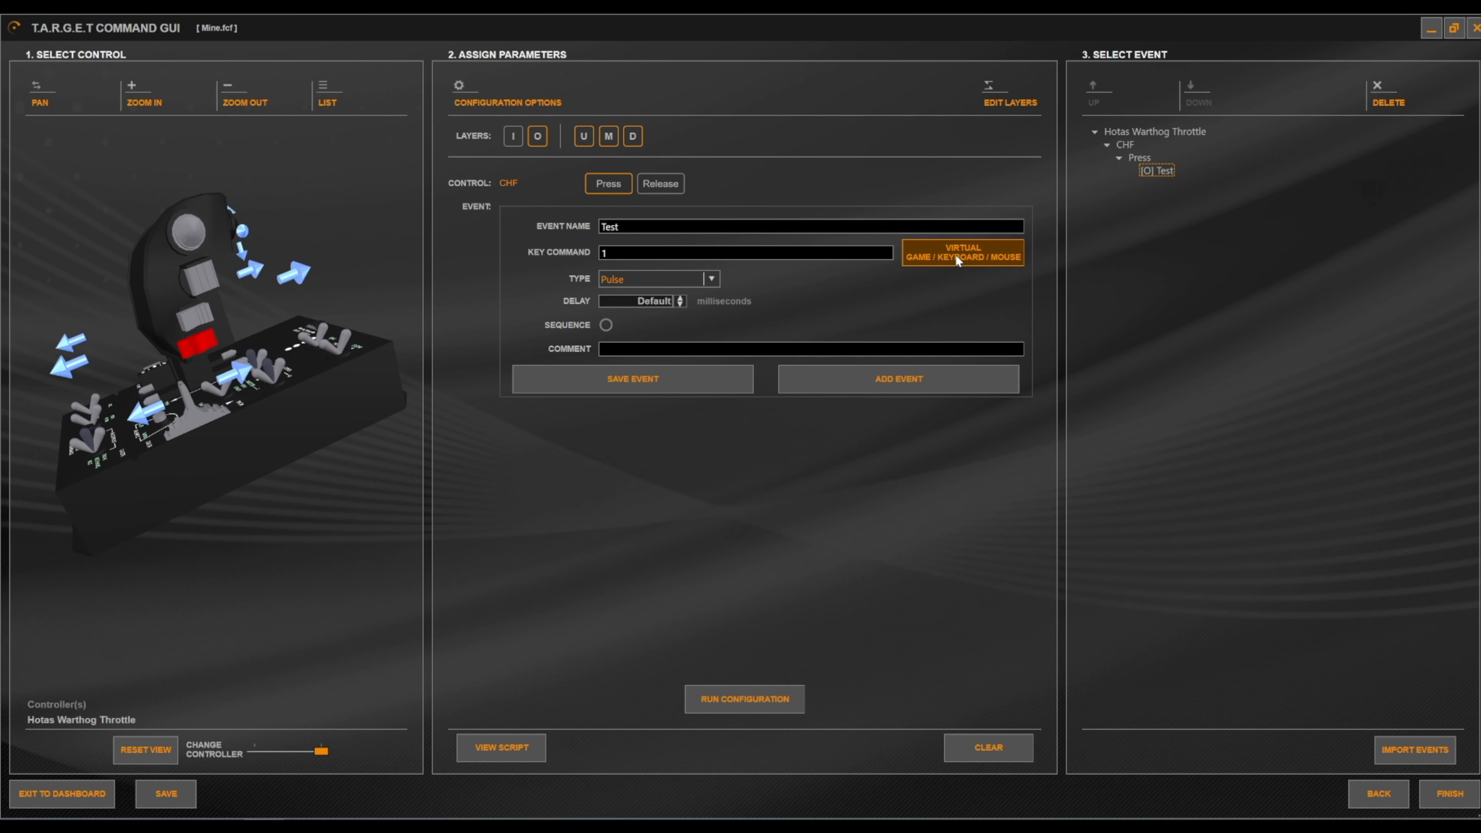
{"action": "left_click", "coordinate": [956, 255]}
{"action": "left_click", "coordinate": [1028, 341]}
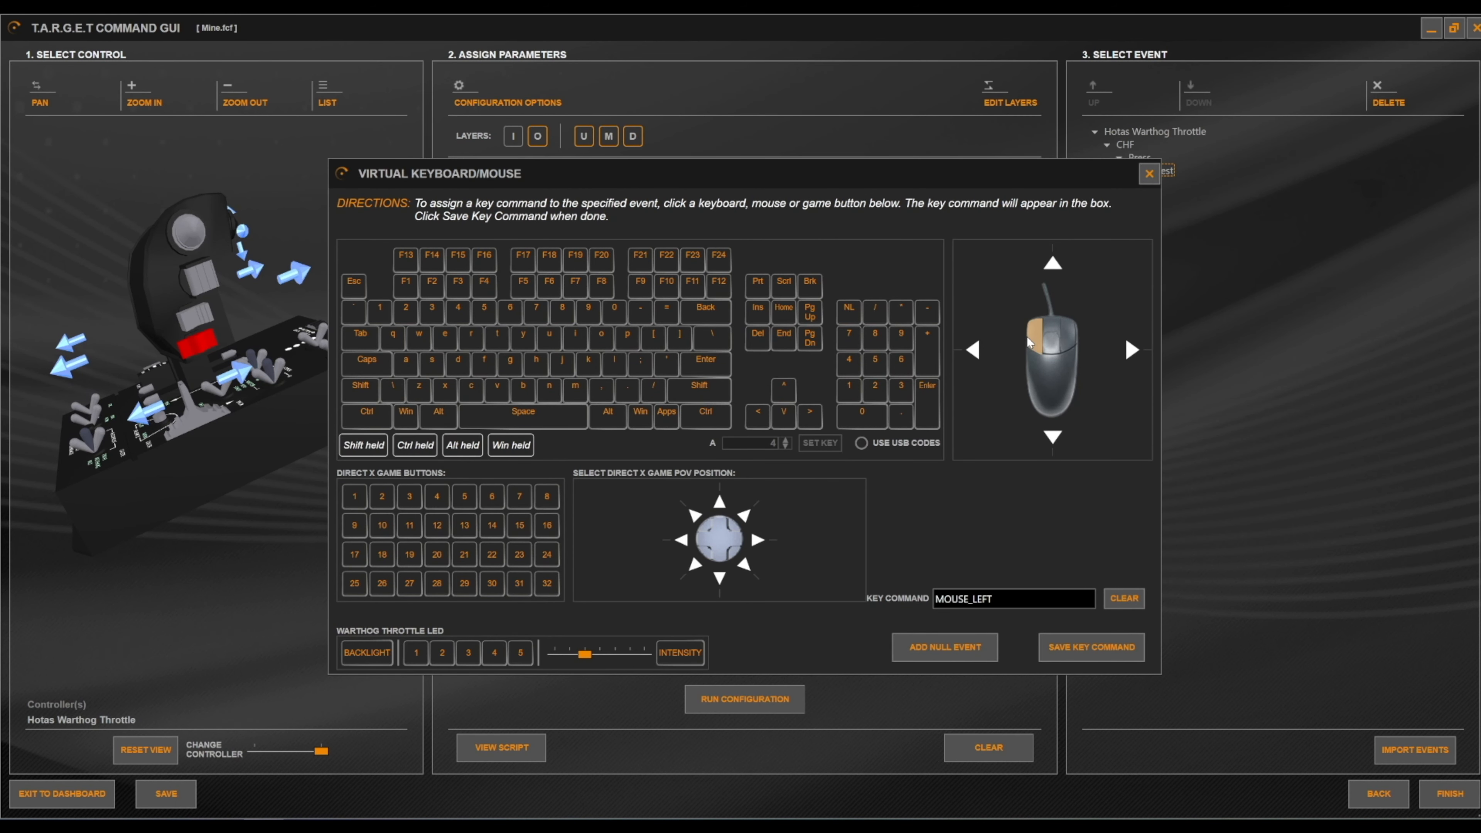
{"action": "left_click", "coordinate": [721, 503]}
{"action": "left_click", "coordinate": [377, 313]}
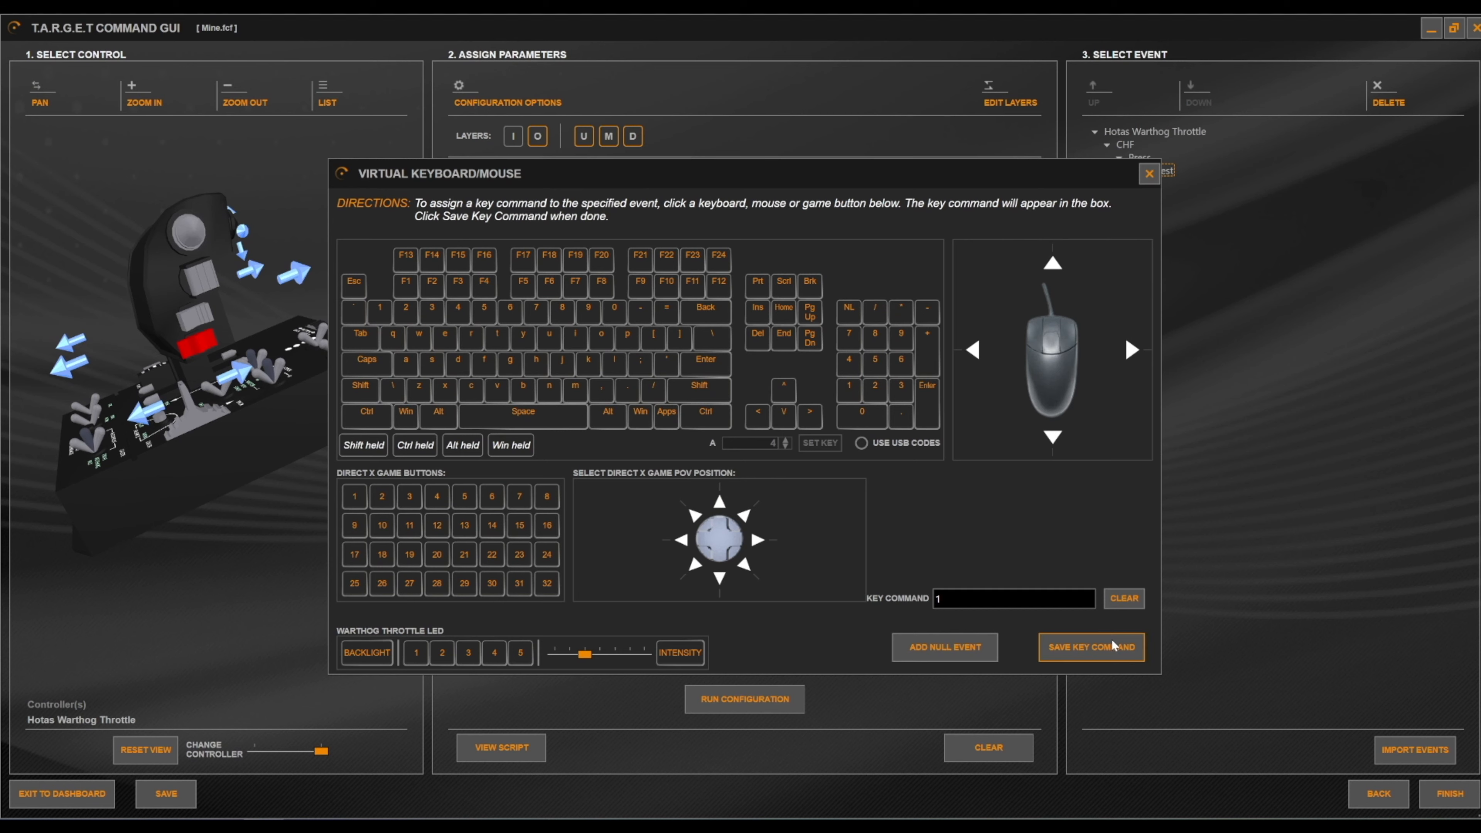
{"action": "left_click", "coordinate": [1111, 651]}
{"action": "left_click", "coordinate": [646, 381]}
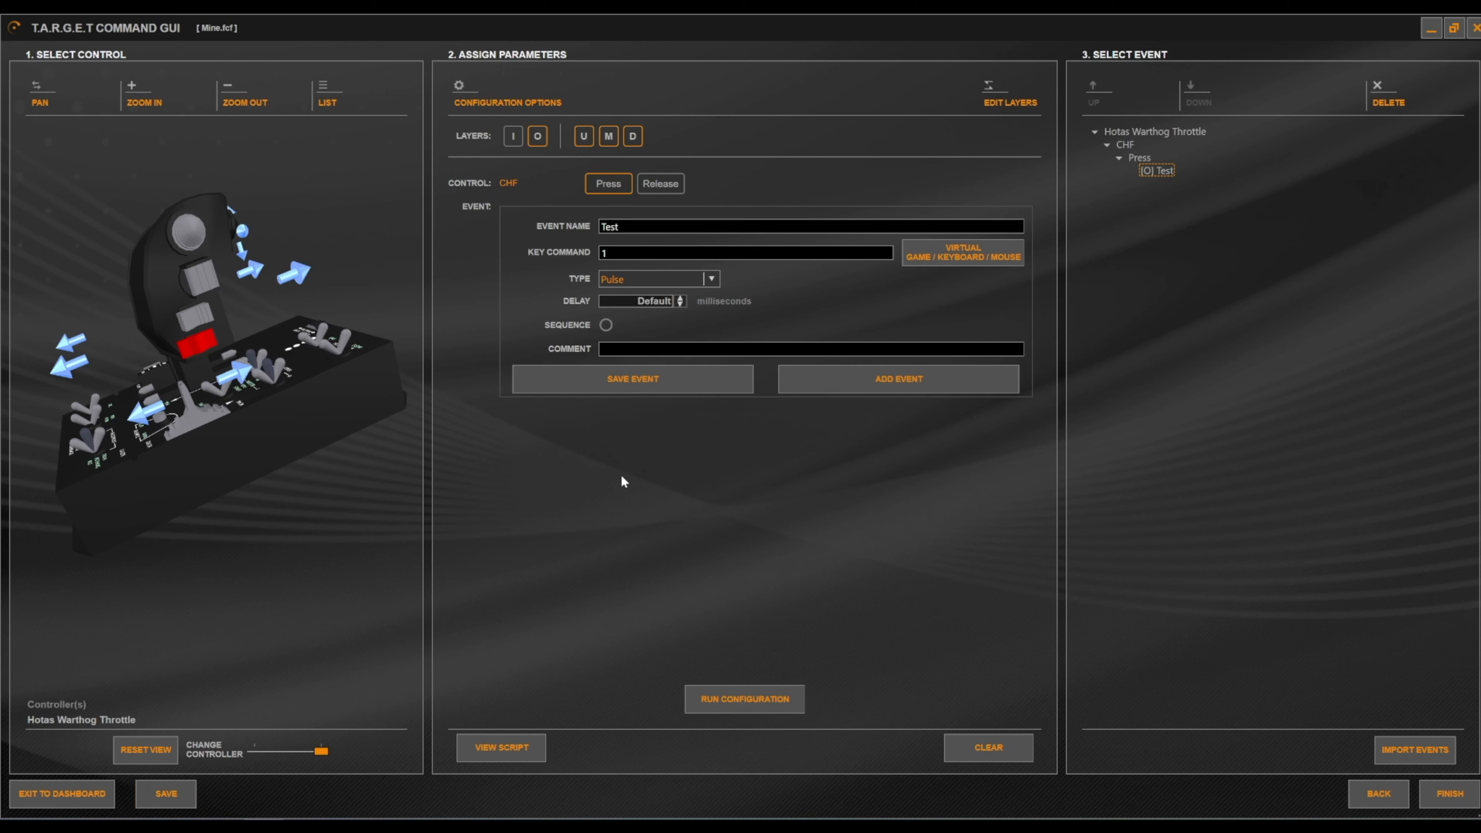
- Assign the S4 lever of the Hotas Warthog Joystick F16 as the I/O layer switch button
{"action": "left_click_drag", "start_coordinate": [320, 751], "coordinate": [204, 738]}
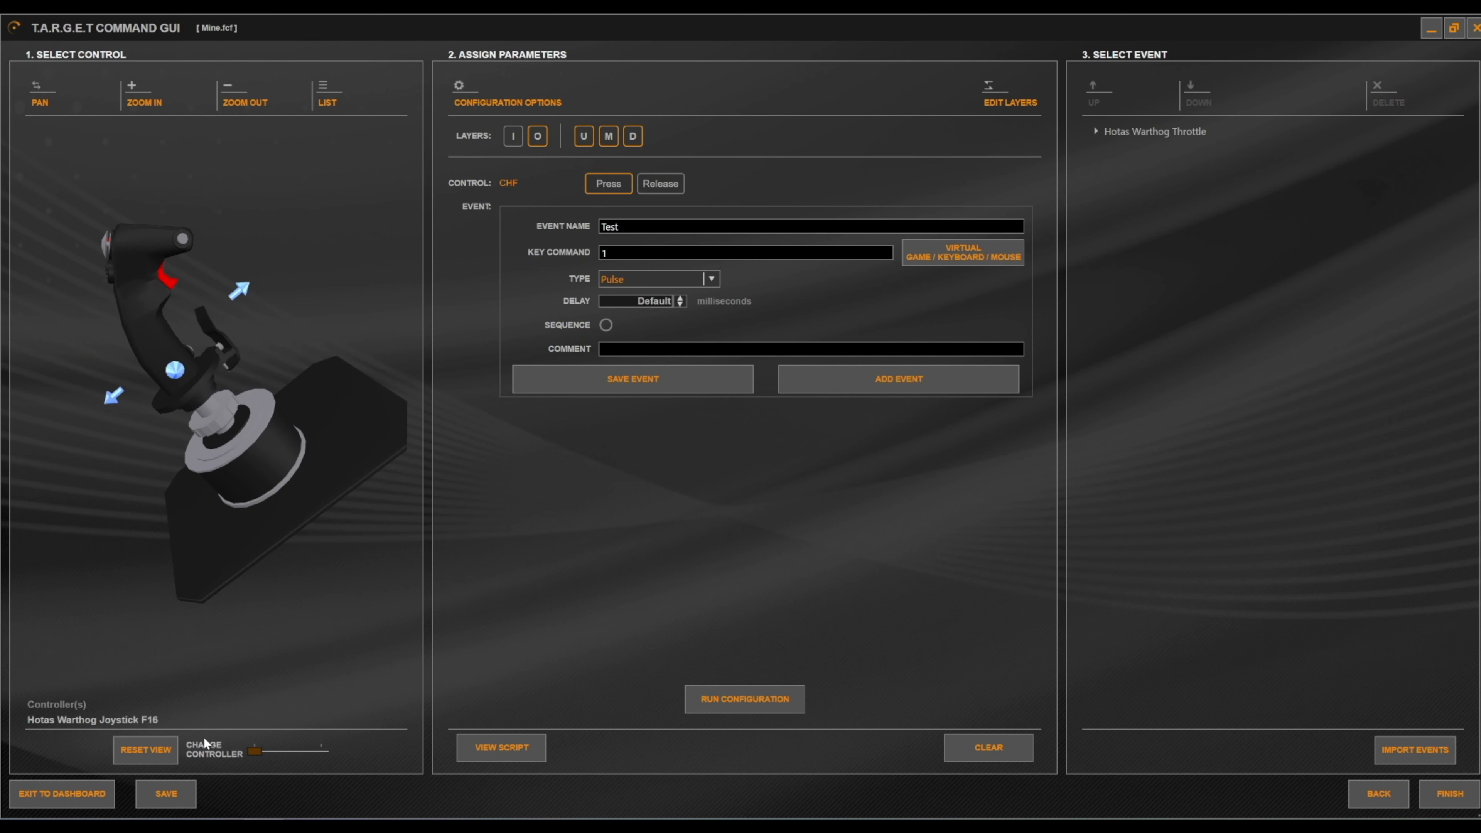
{"action": "left_click_drag", "start_coordinate": [328, 479], "coordinate": [186, 518]}
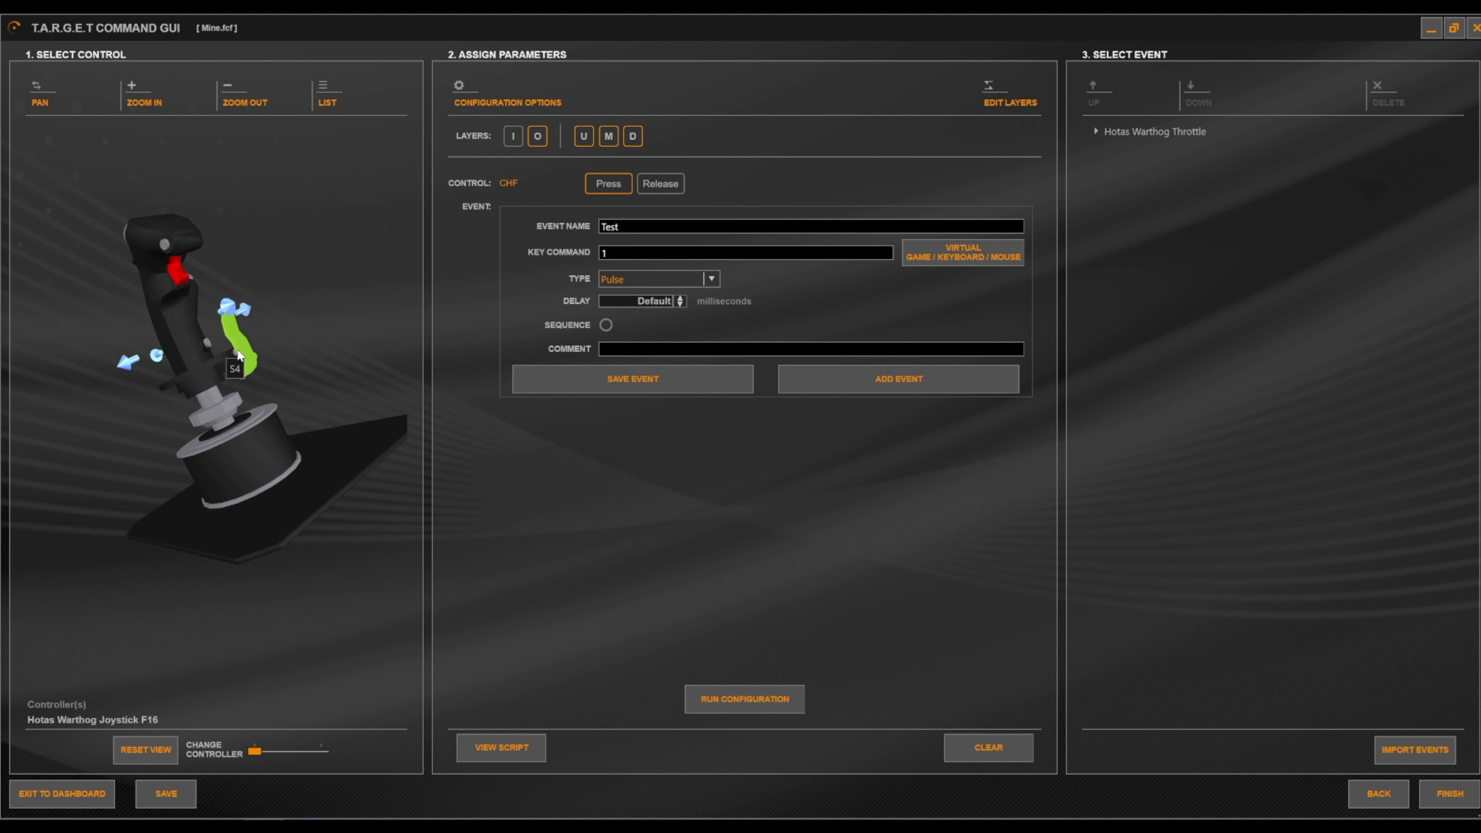
{"action": "left_click", "coordinate": [1013, 101]}
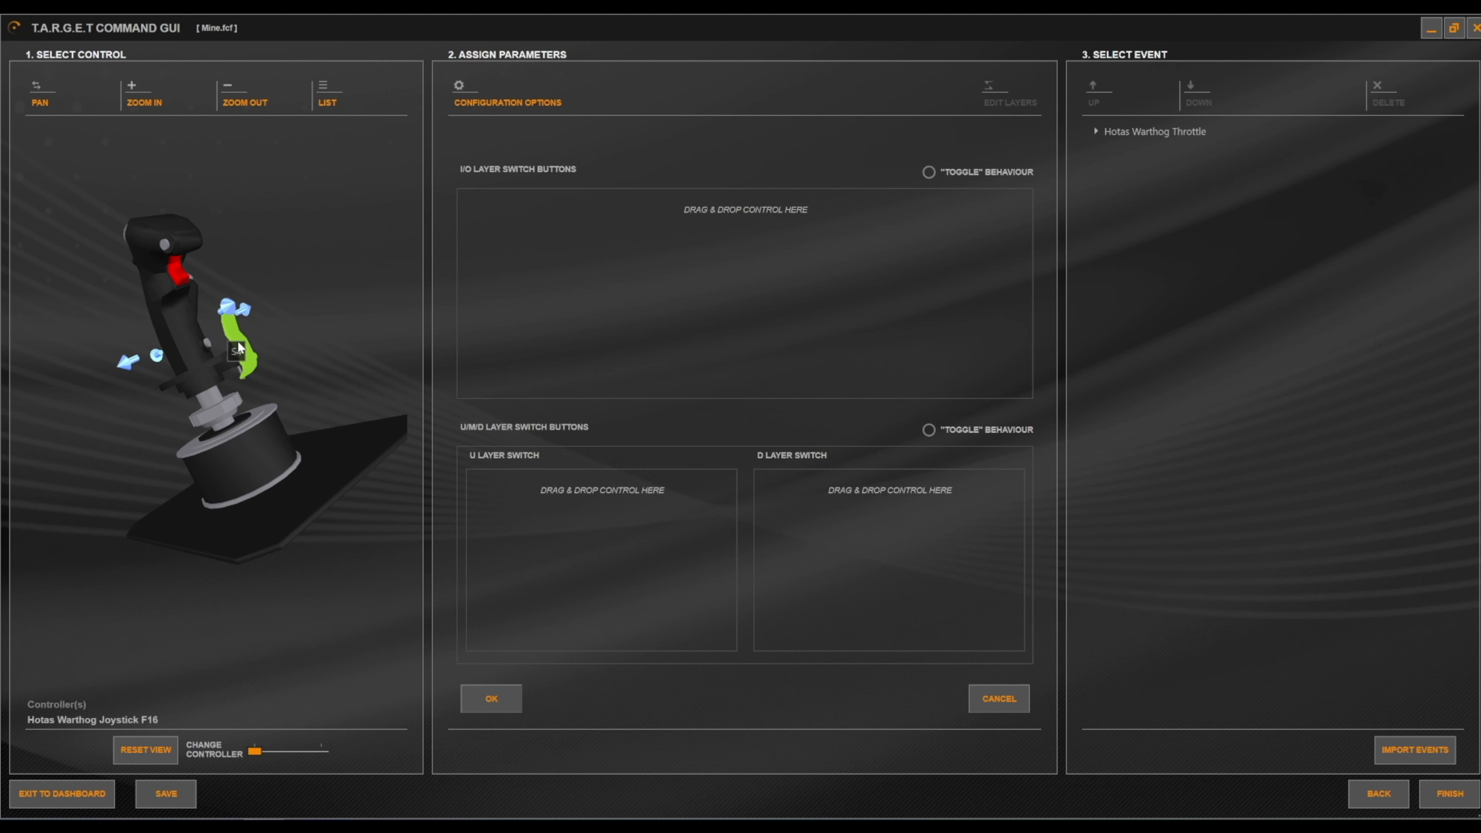
{"action": "left_click_drag", "start_coordinate": [239, 349], "coordinate": [720, 267]}
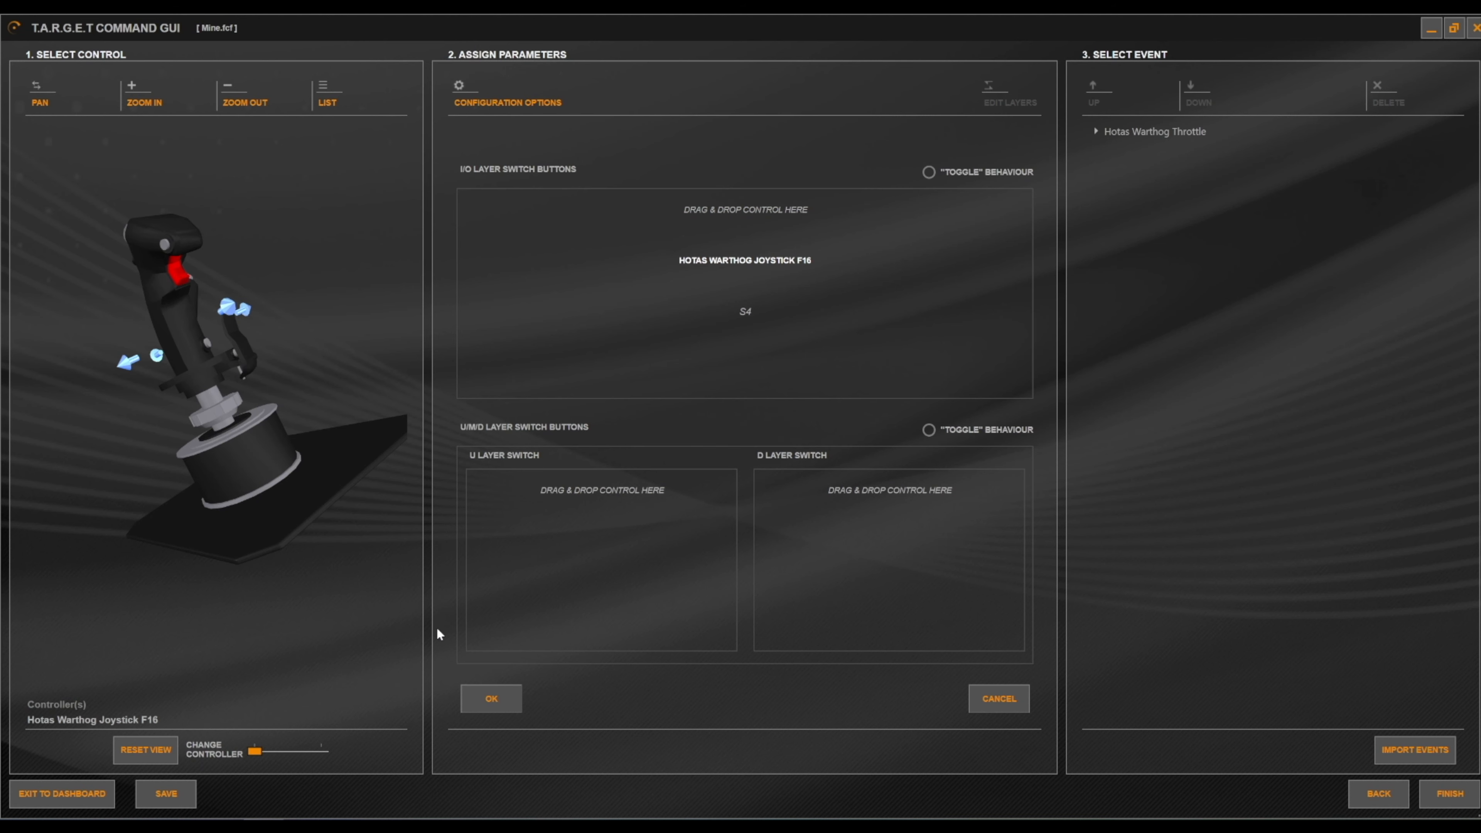
- Add a second CHF Press event on layer I, named Test 2 with key command 2, and compare it with Test
{"action": "left_click", "coordinate": [1158, 171]}
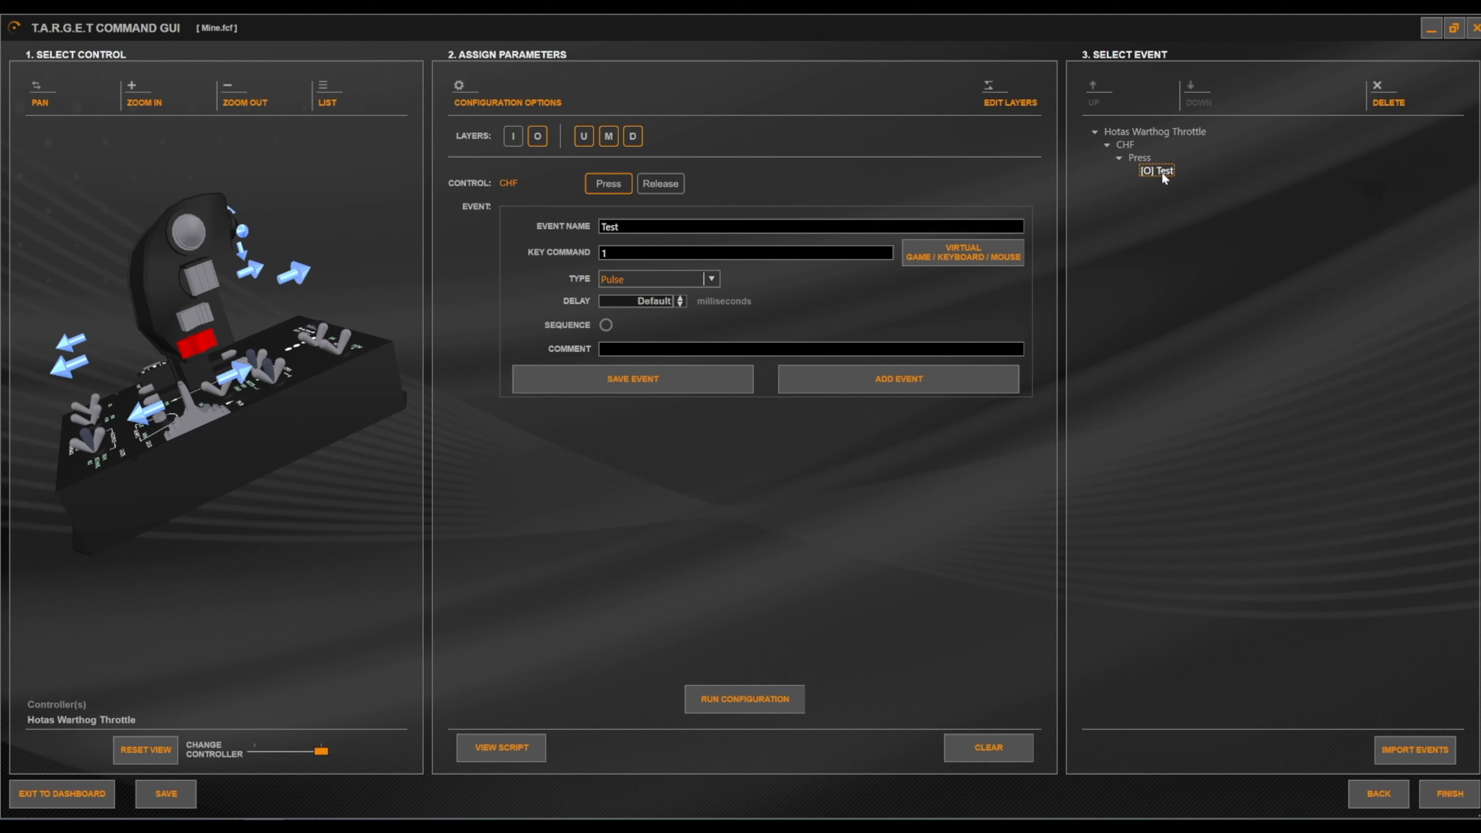
{"action": "left_click", "coordinate": [915, 387]}
{"action": "left_click", "coordinate": [1168, 172]}
{"action": "left_click", "coordinate": [1161, 184]}
{"action": "type", "text": "2"}
{"action": "left_click", "coordinate": [639, 250]}
{"action": "key", "text": "2"}
{"action": "left_click", "coordinate": [635, 386]}
{"action": "left_click", "coordinate": [1162, 173]}
{"action": "left_click", "coordinate": [1162, 184]}
- View the joystick's S4 lever, then return to the throttle's CHF control
{"action": "left_click", "coordinate": [321, 751]}
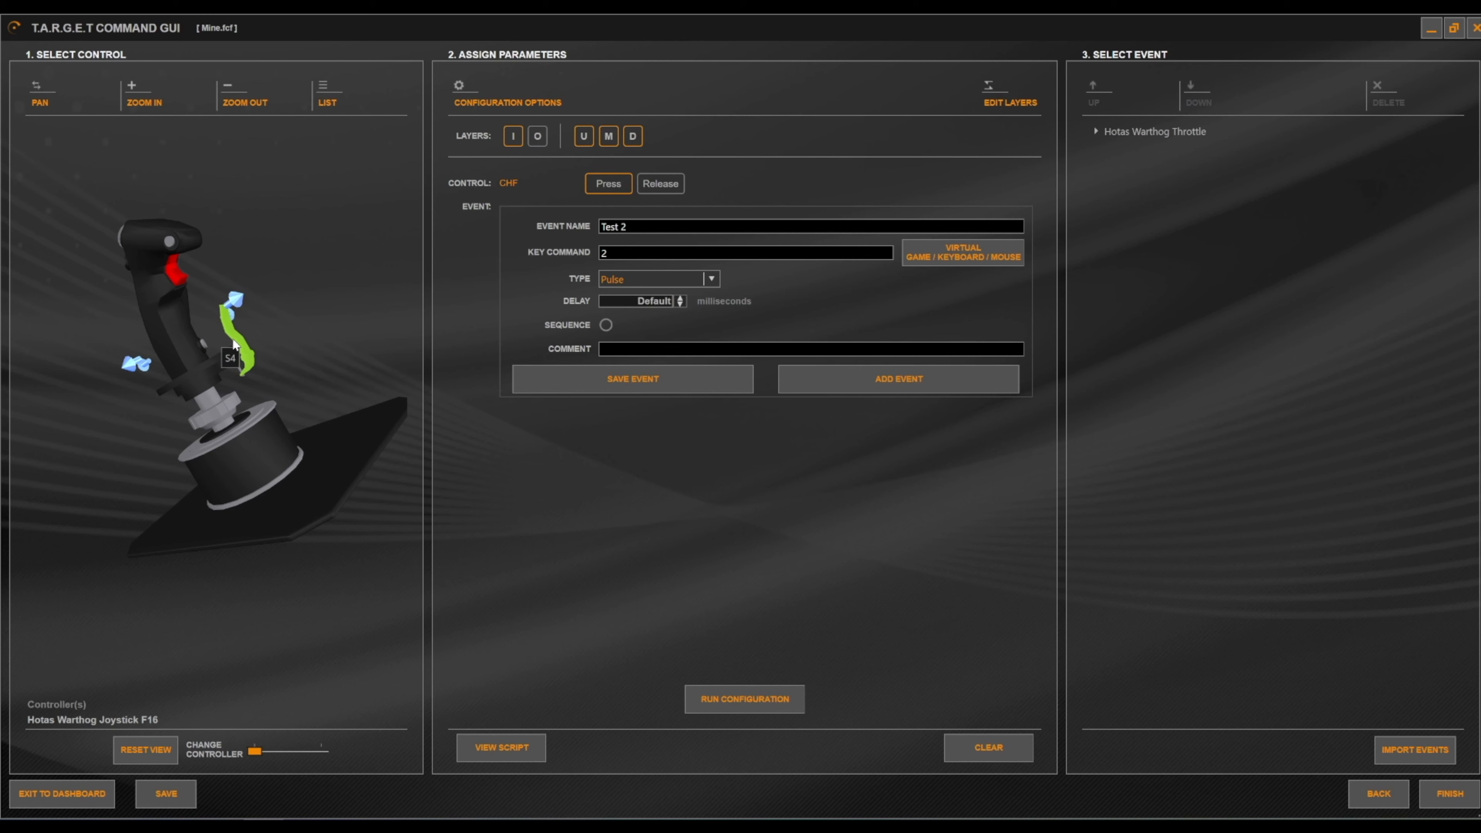
{"action": "left_click_drag", "start_coordinate": [256, 751], "coordinate": [327, 753]}
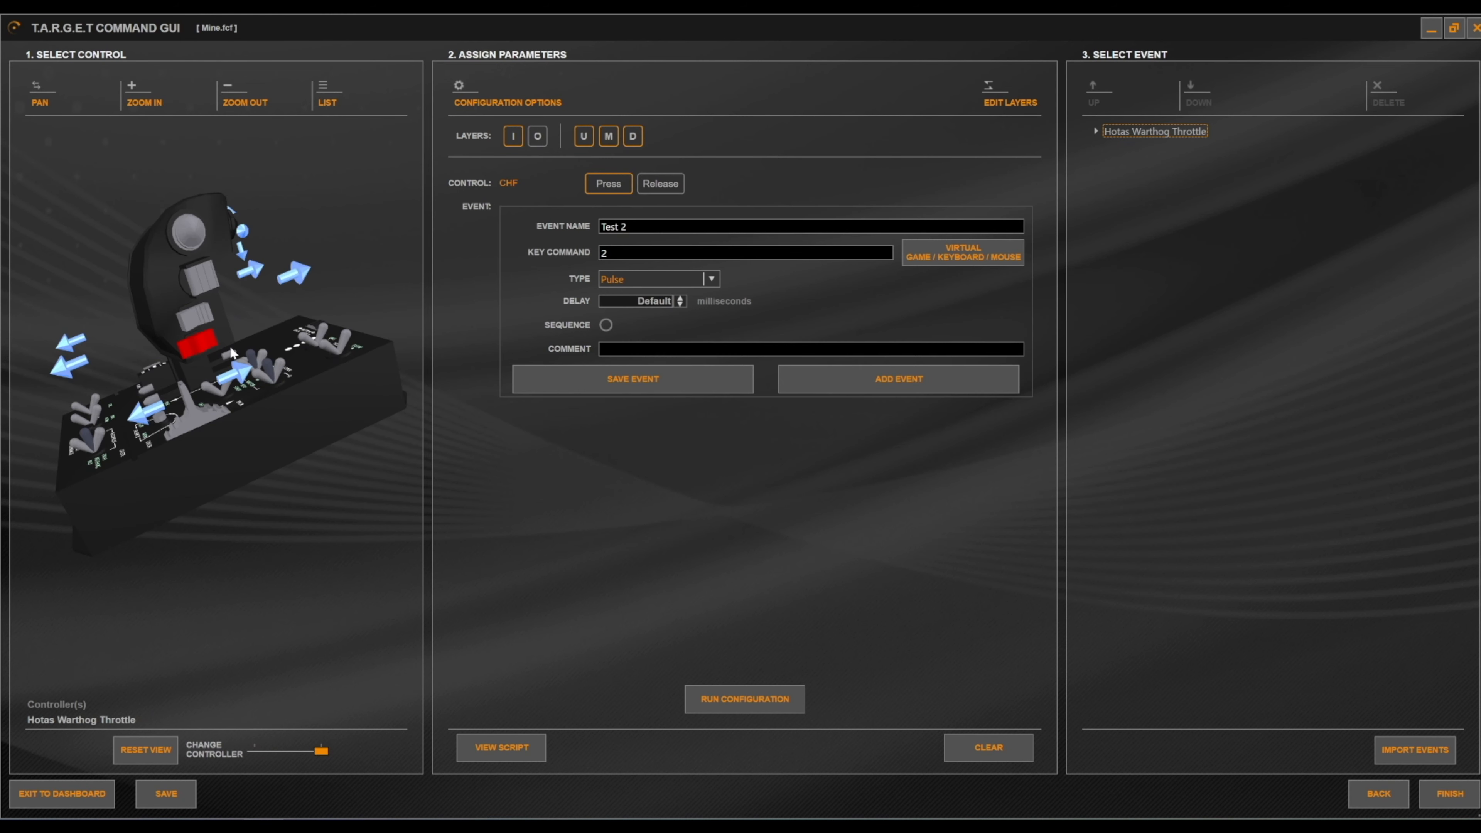
{"action": "left_click", "coordinate": [208, 341]}
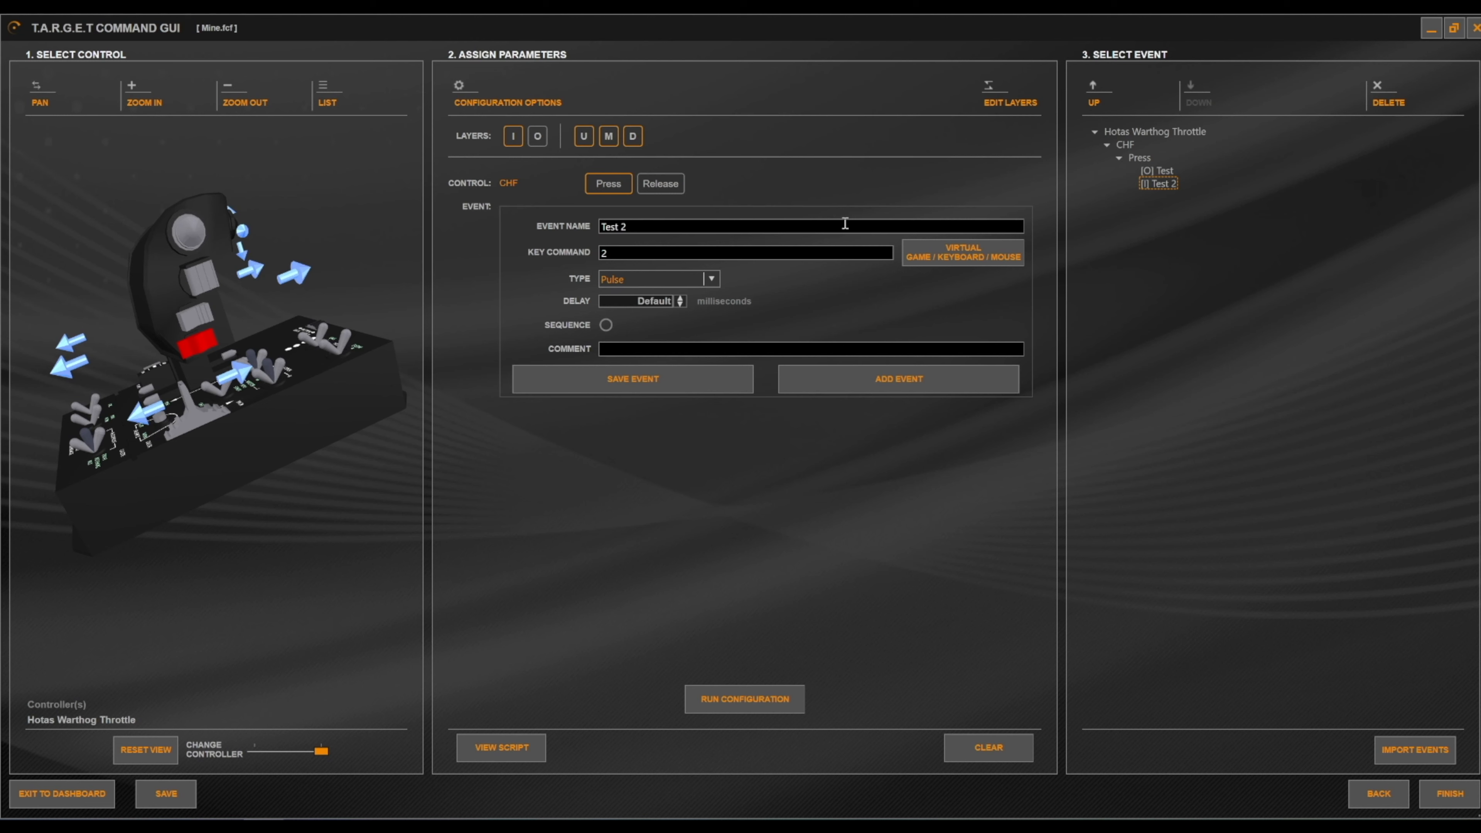
- Add another CHF Press event on layer I, named Test 3 with key command 3, and save it
{"action": "left_click", "coordinate": [828, 385]}
{"action": "left_click", "coordinate": [647, 223]}
{"action": "key", "text": "BackSpace"}
{"action": "type", "text": "3"}
{"action": "left_click", "coordinate": [623, 253]}
{"action": "key", "text": "BackSpace"}
{"action": "type", "text": "3"}
{"action": "left_click", "coordinate": [649, 380]}
{"action": "left_click", "coordinate": [1165, 183]}
{"action": "left_click", "coordinate": [1158, 197]}
- Enable the Sequence option for the Test 3 event
{"action": "left_click", "coordinate": [1154, 182]}
{"action": "left_click", "coordinate": [1152, 195]}
{"action": "left_click", "coordinate": [606, 324]}
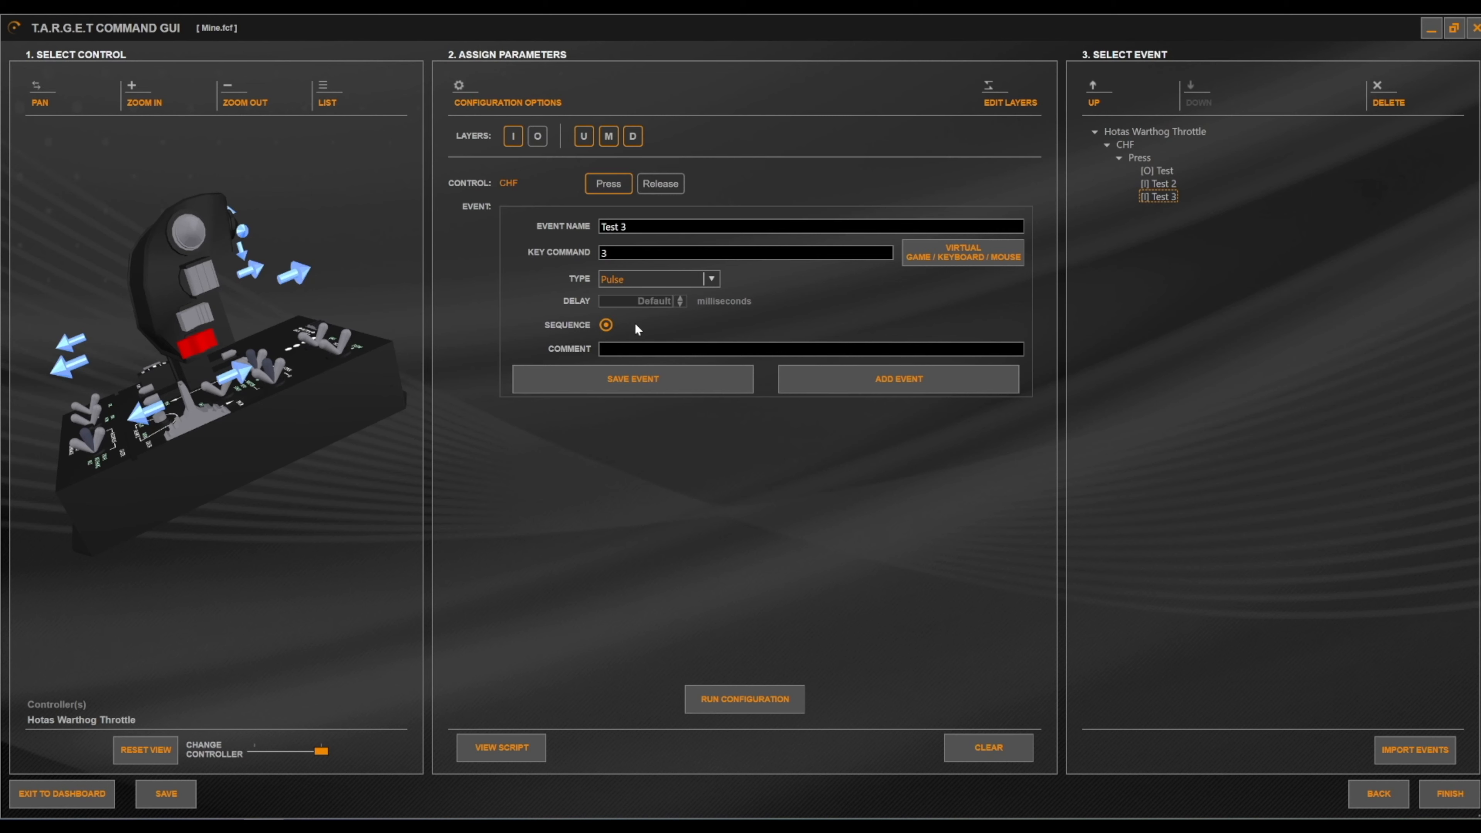